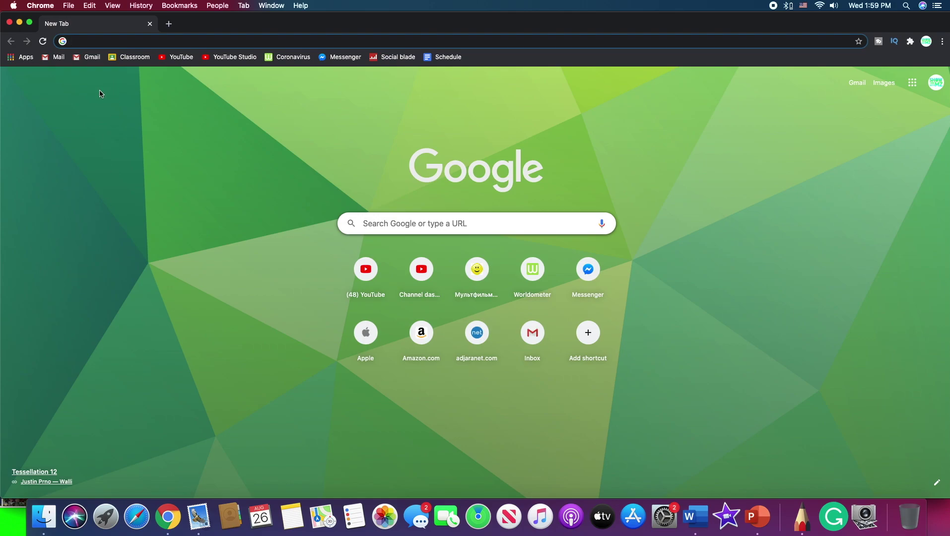
Step: Load apple.com and enter 'Final cut' in the site search
click(99, 46)
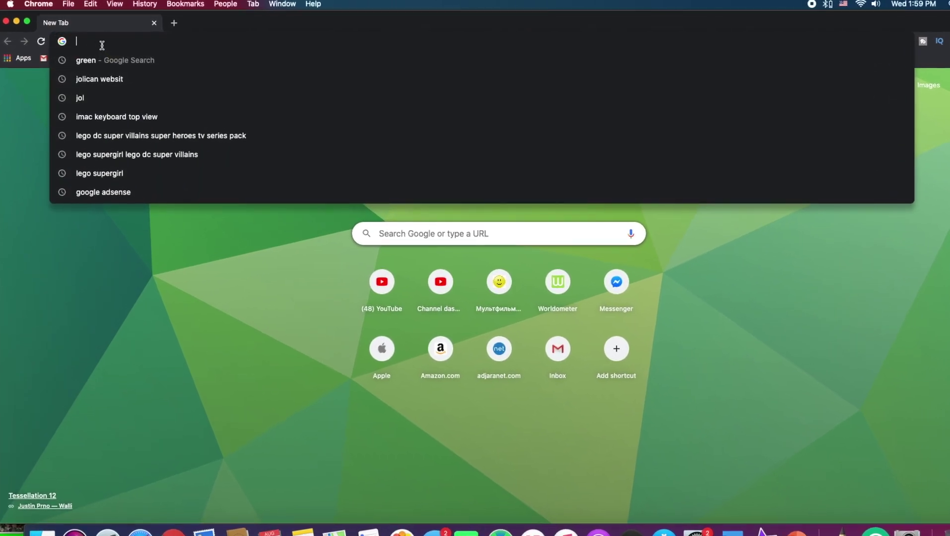
text(apple.cp)
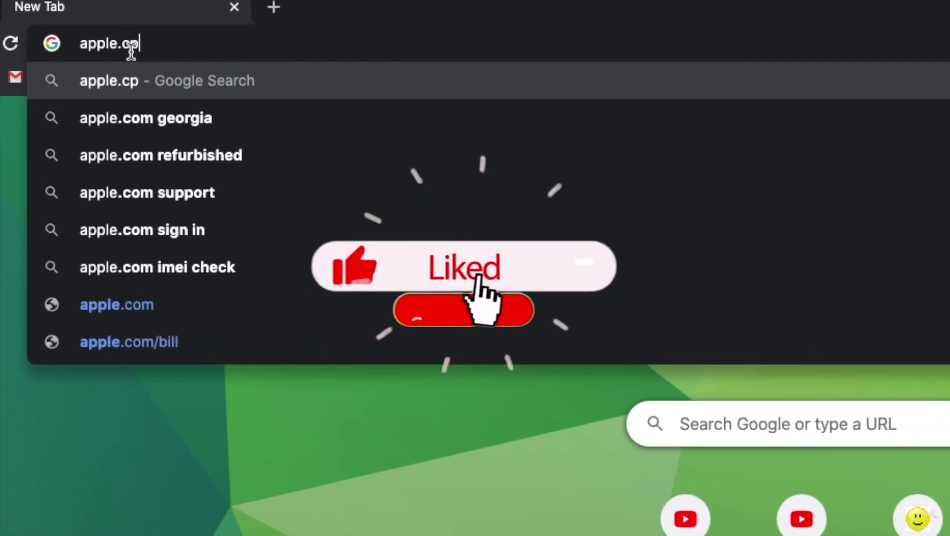
key(BackSpace)
text(om)
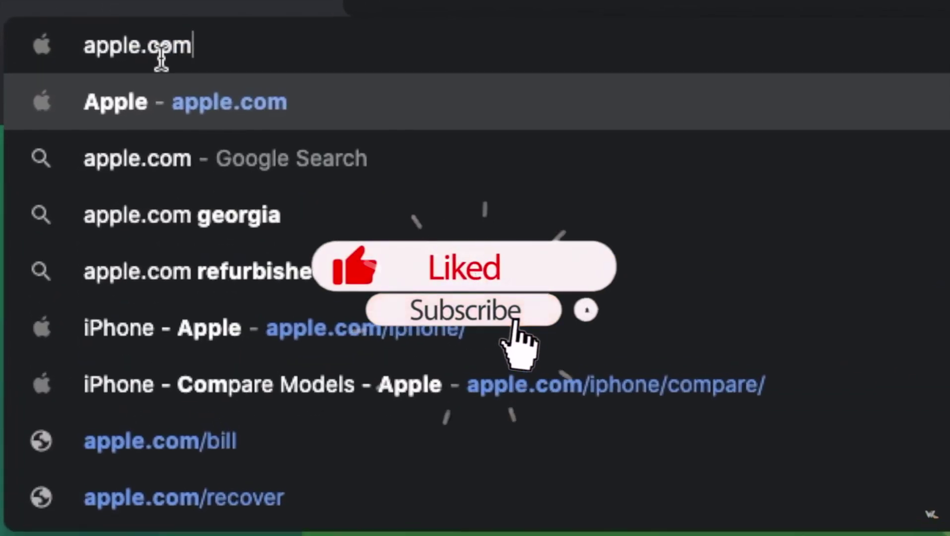
key(Return)
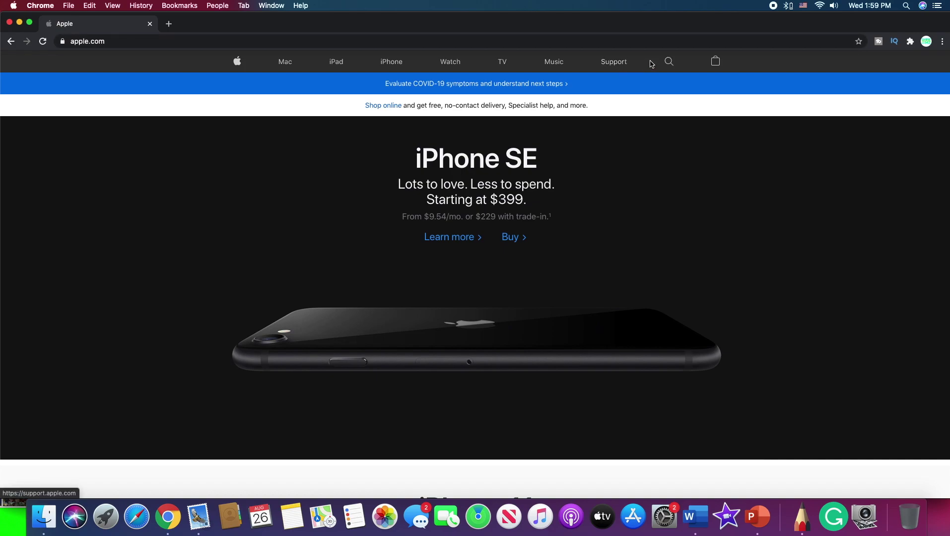
click(669, 61)
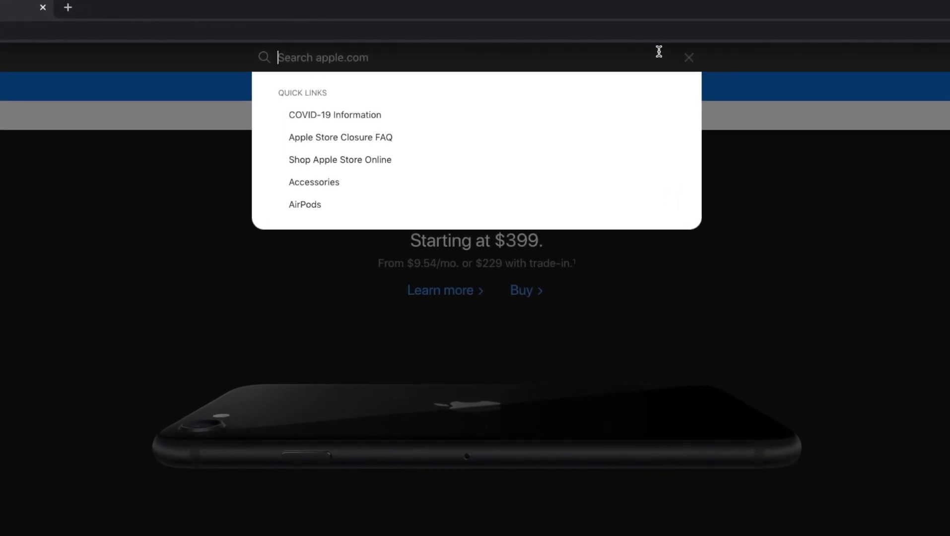
text(Final c)
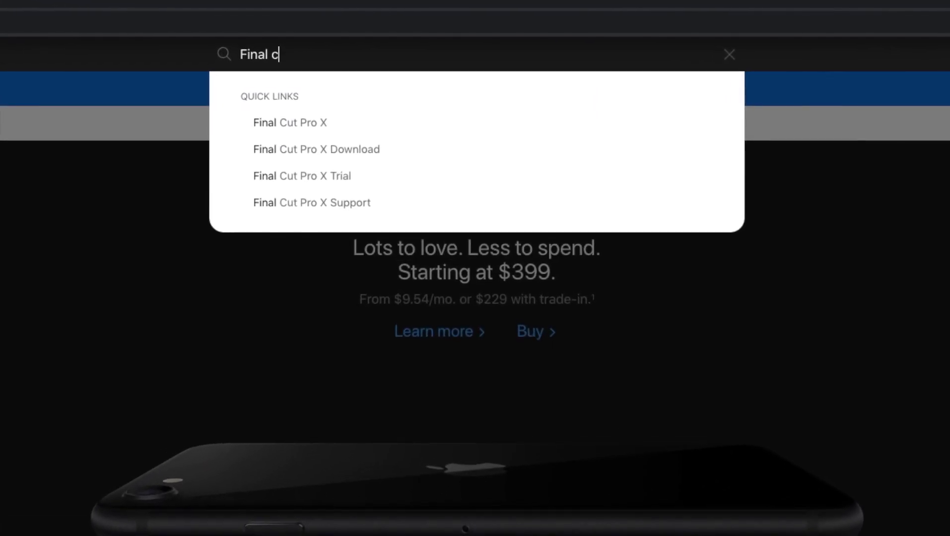
text(ut)
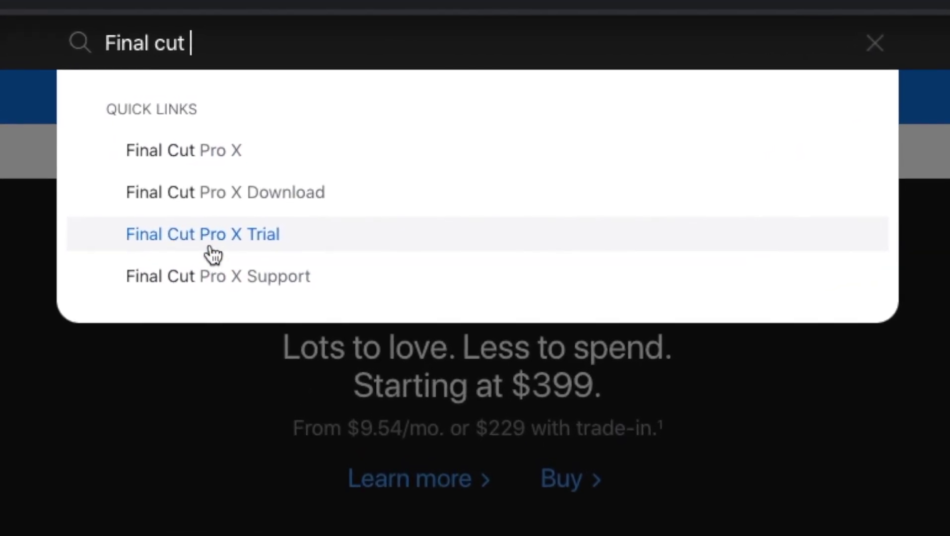
Step: Open the Final Cut Pro X Trial quick link and highlight the 'free for 90 days' text
click(171, 272)
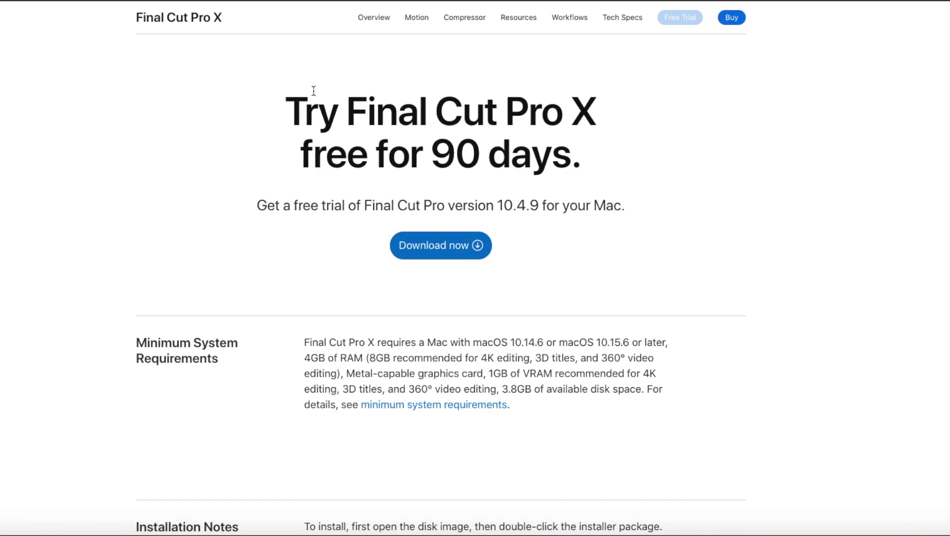
drag(347, 101, 530, 109)
drag(287, 160, 488, 155)
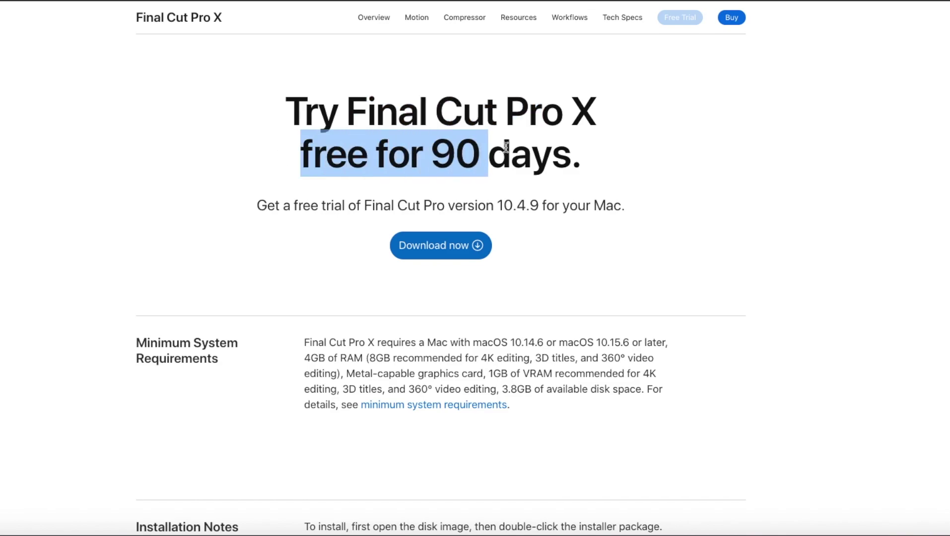
click(530, 155)
drag(318, 208, 595, 206)
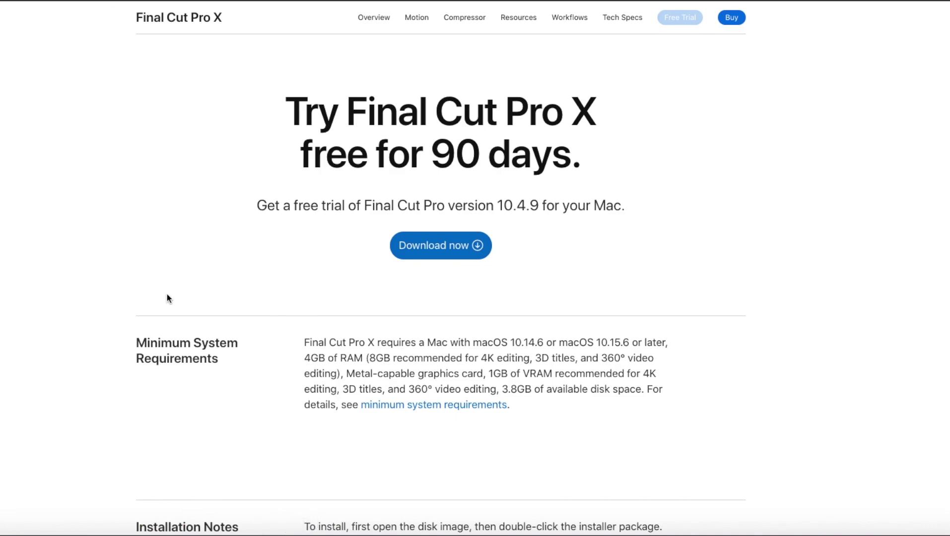
scroll(167, 298, down, 12)
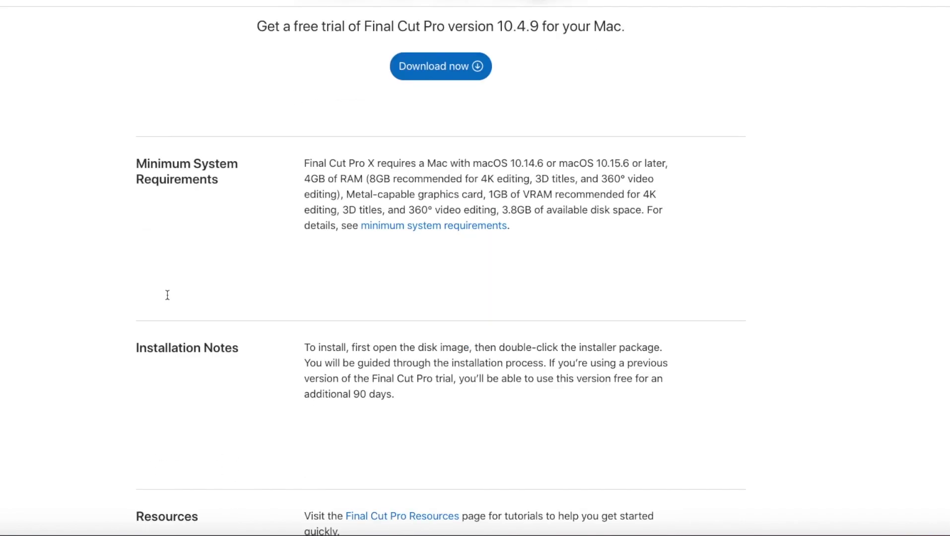
scroll(157, 315, up, 12)
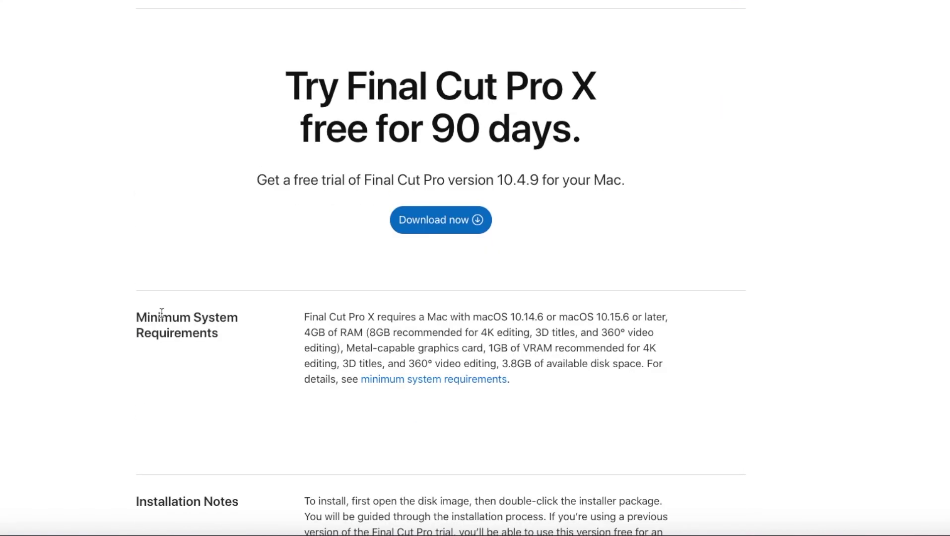
scroll(162, 314, down, 1)
drag(178, 291, 235, 305)
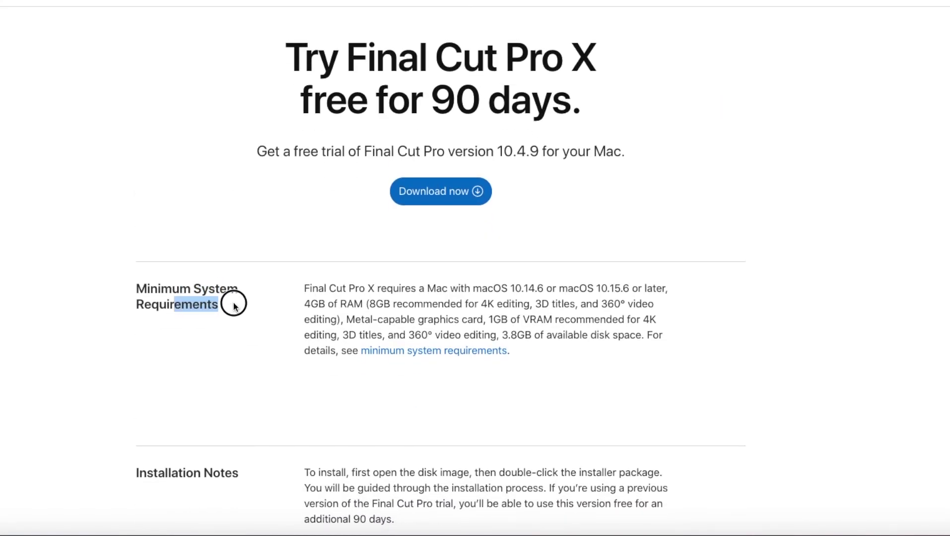
click(309, 285)
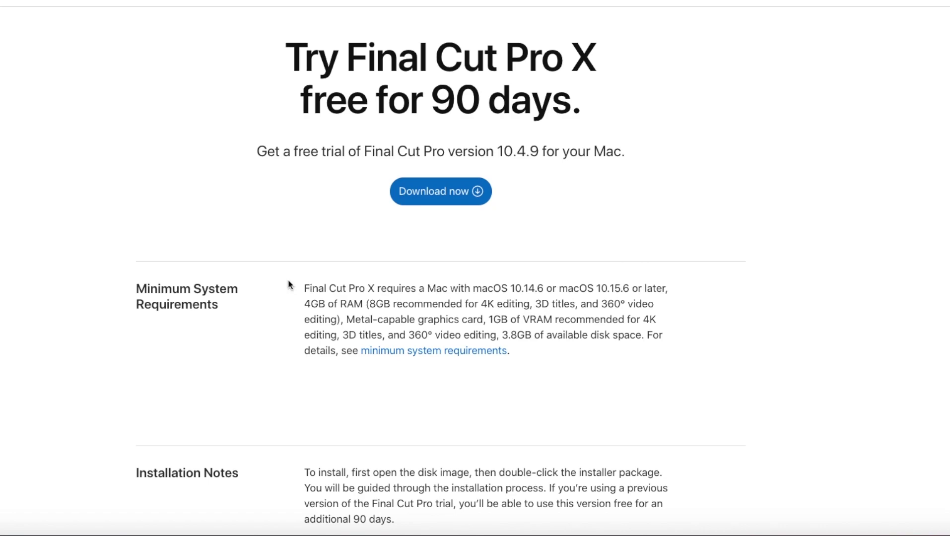
drag(327, 290, 654, 282)
click(575, 294)
click(653, 283)
scroll(653, 286, down, 1)
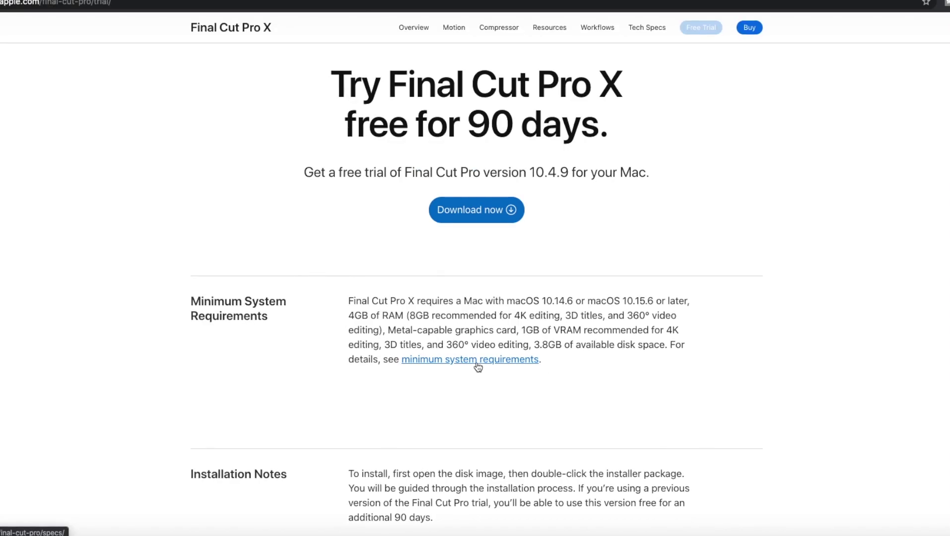
scroll(478, 367, down, 5)
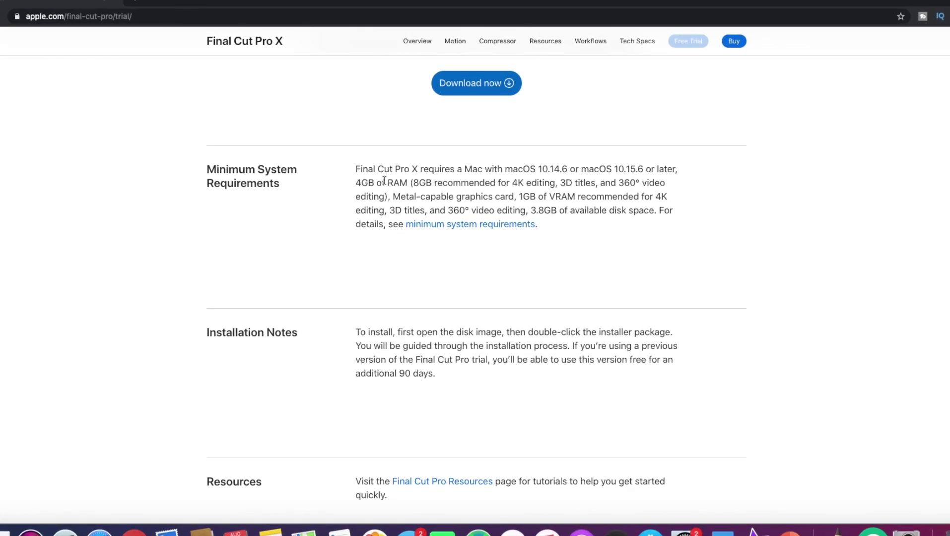
drag(396, 180, 485, 183)
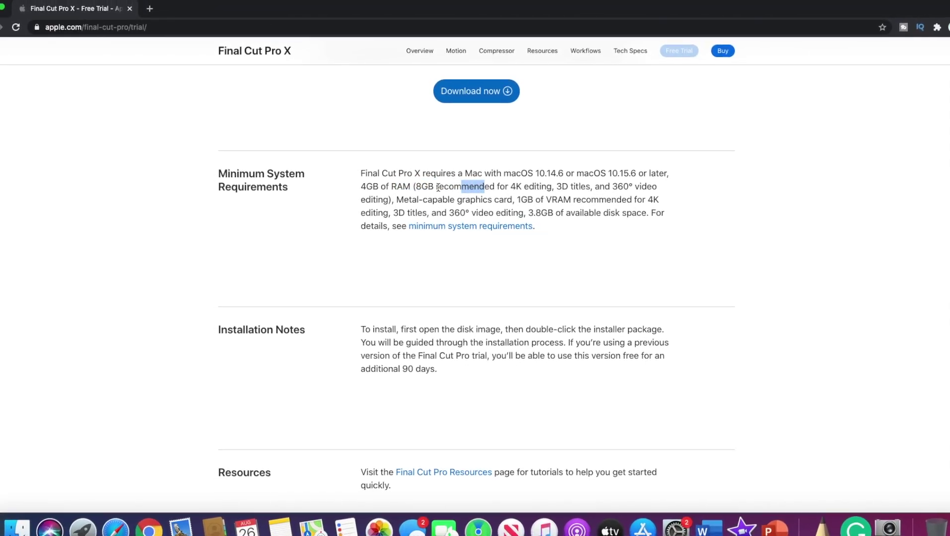
double_click(423, 186)
click(410, 197)
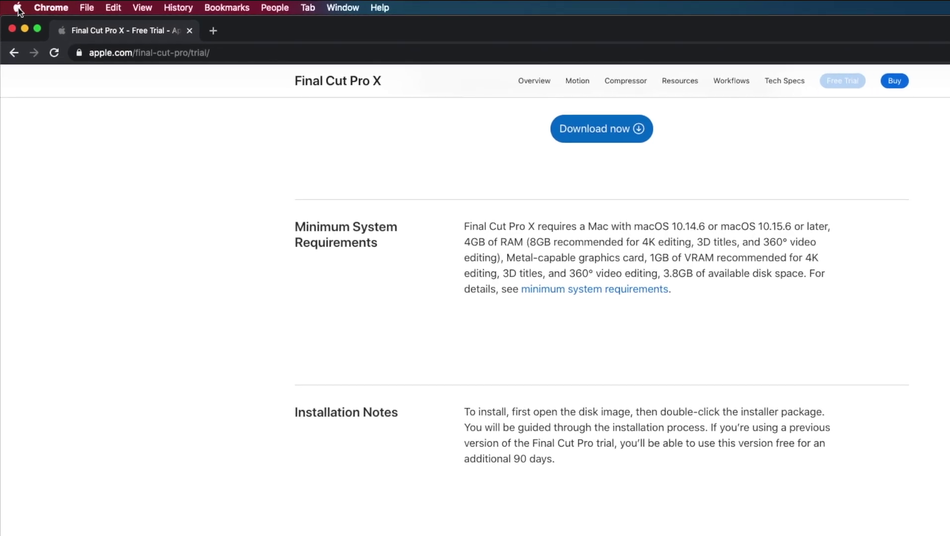
Step: Open About This Mac and highlight the iMac model, memory specification and serial number
click(19, 8)
click(19, 8)
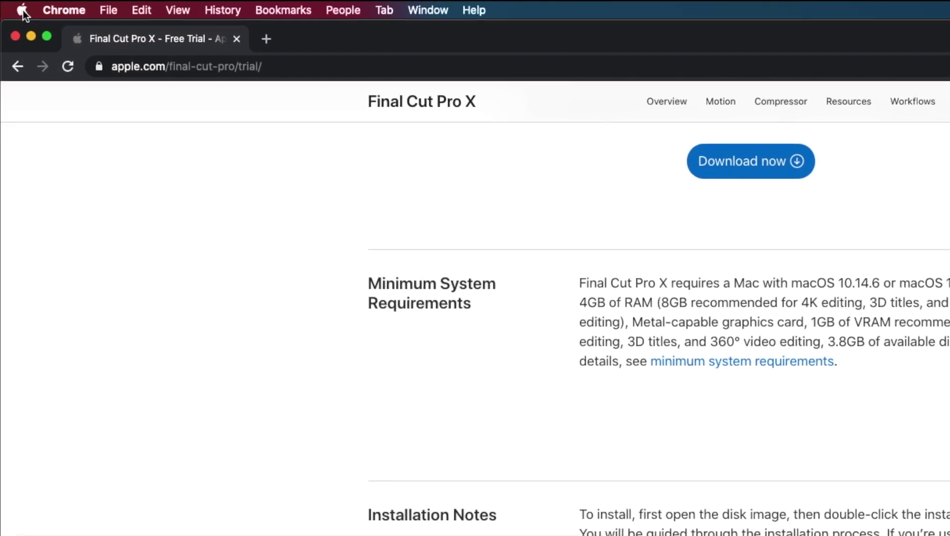
click(18, 8)
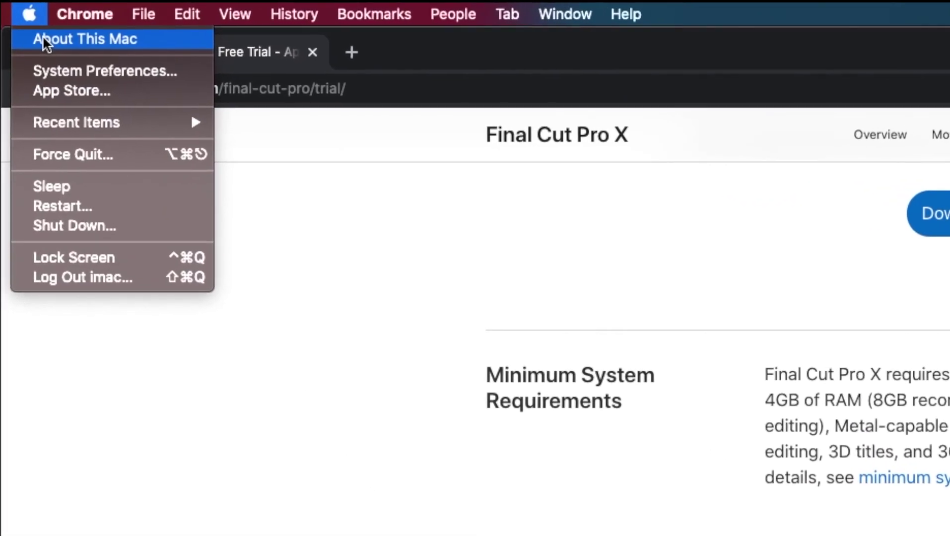
click(45, 38)
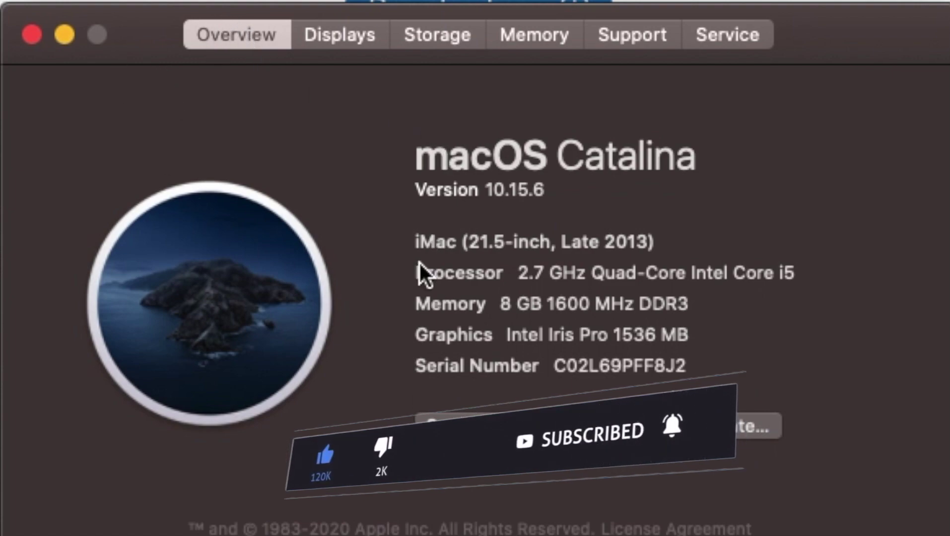
drag(429, 241, 508, 272)
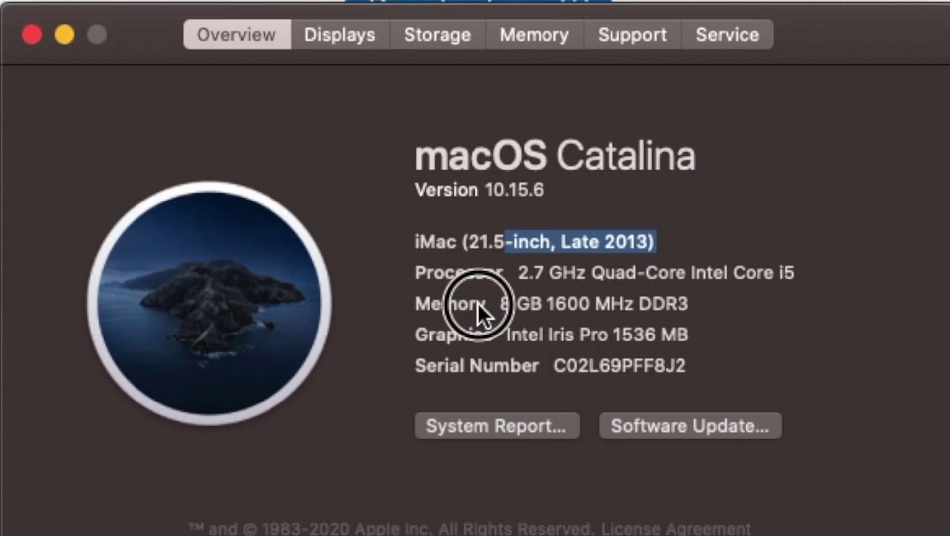
drag(529, 304, 689, 303)
drag(691, 366, 598, 361)
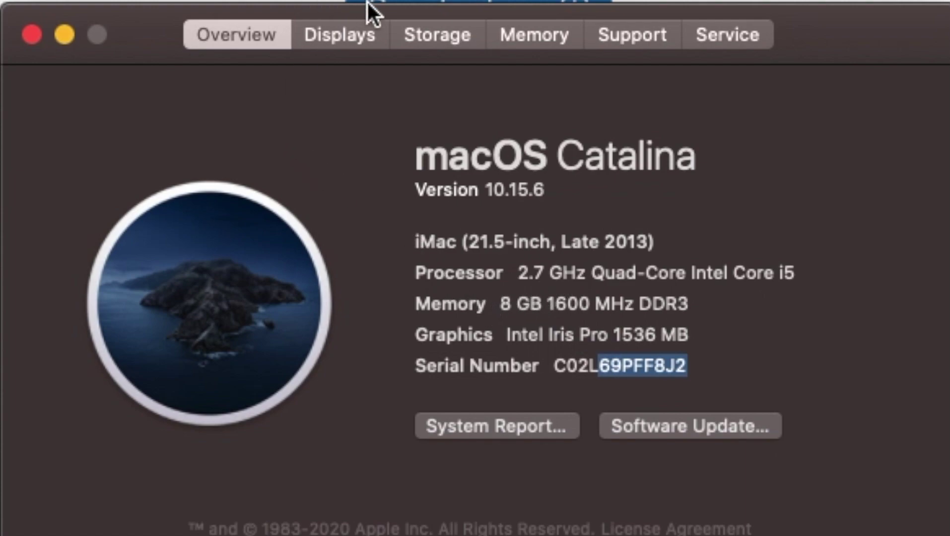
Step: Check the Storage and 8 GB Memory tabs, then close About This Mac from Overview
click(423, 39)
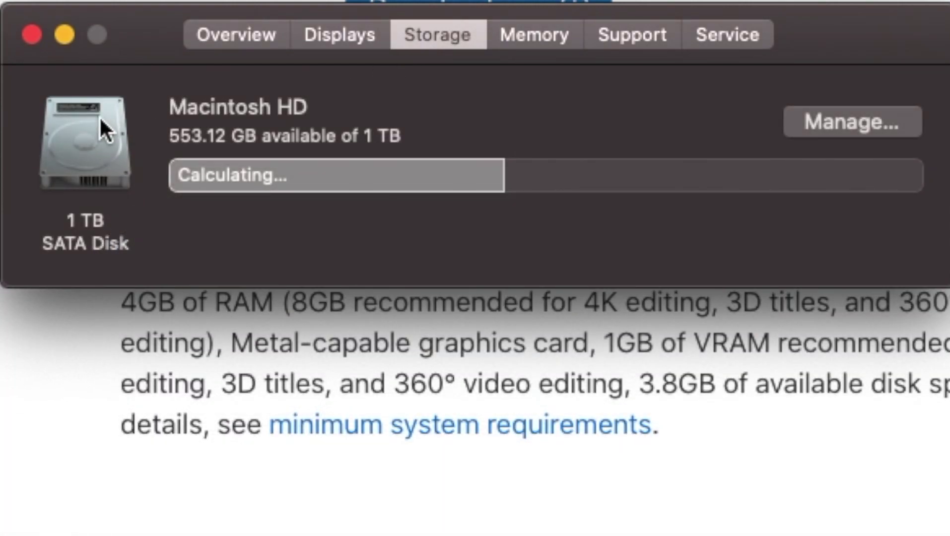
click(368, 137)
click(224, 133)
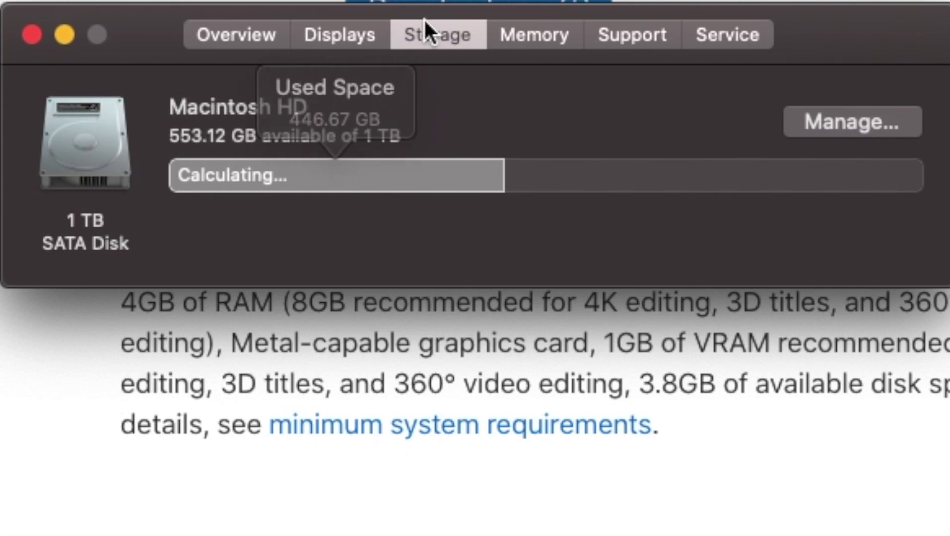
click(513, 29)
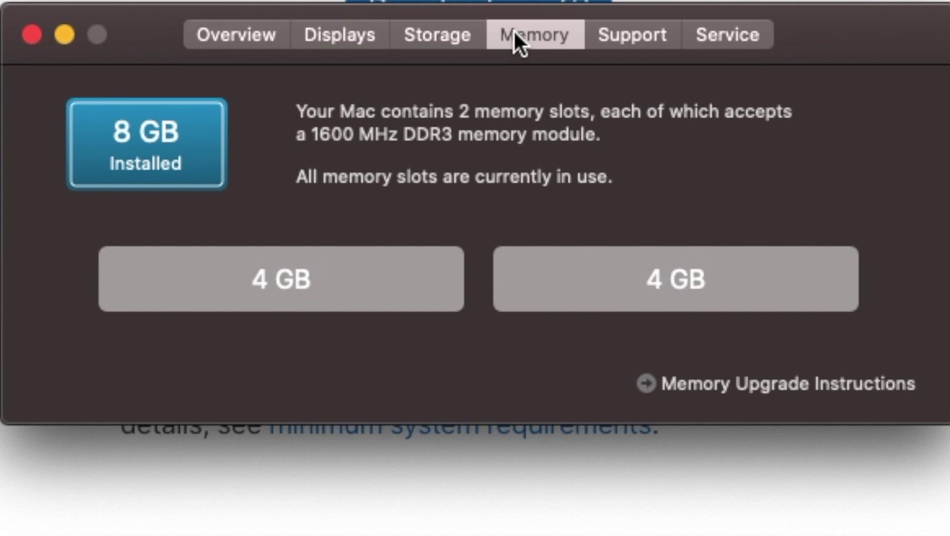
click(234, 34)
click(269, 47)
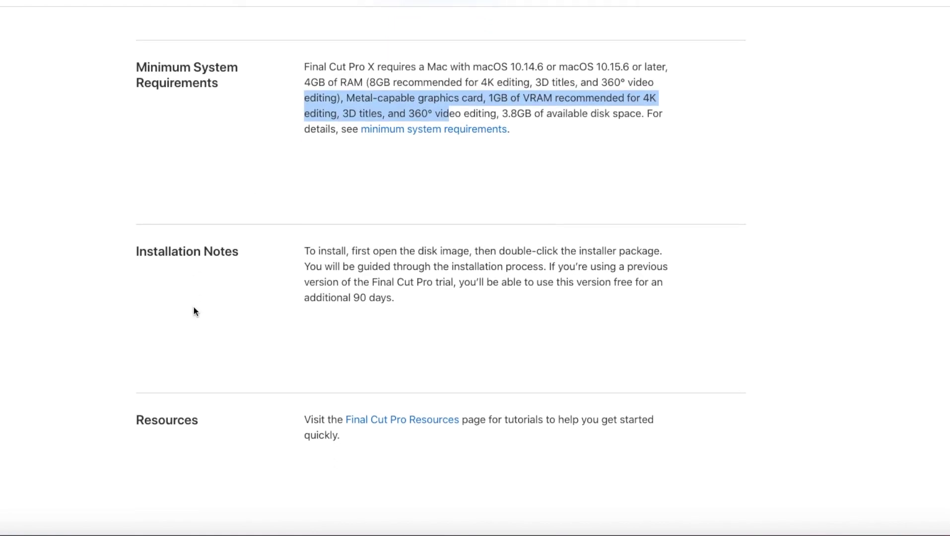
click(194, 308)
drag(214, 251, 442, 251)
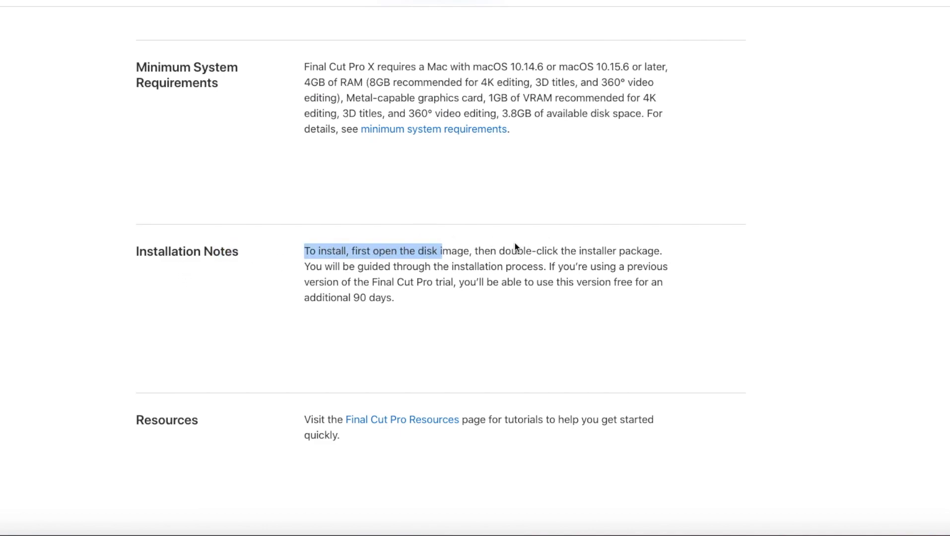
drag(499, 250, 642, 250)
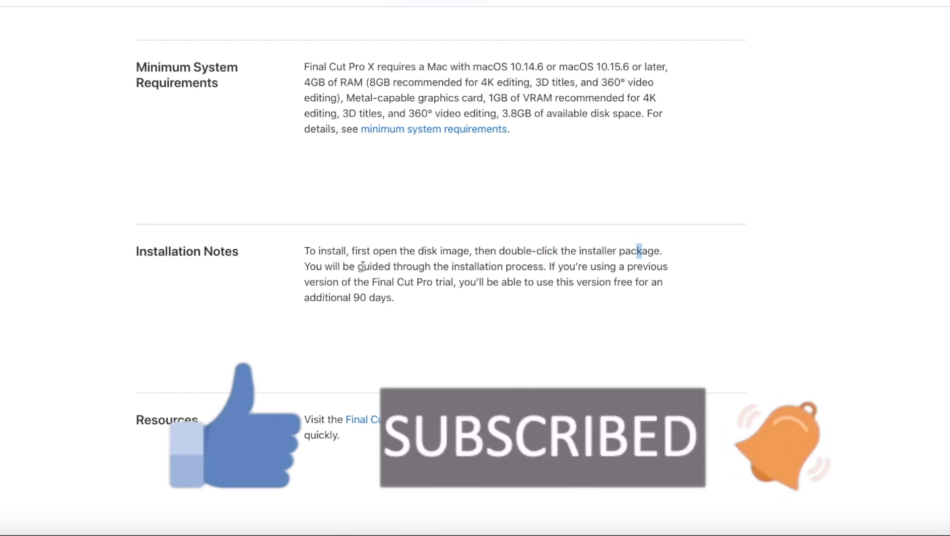
drag(358, 266, 620, 262)
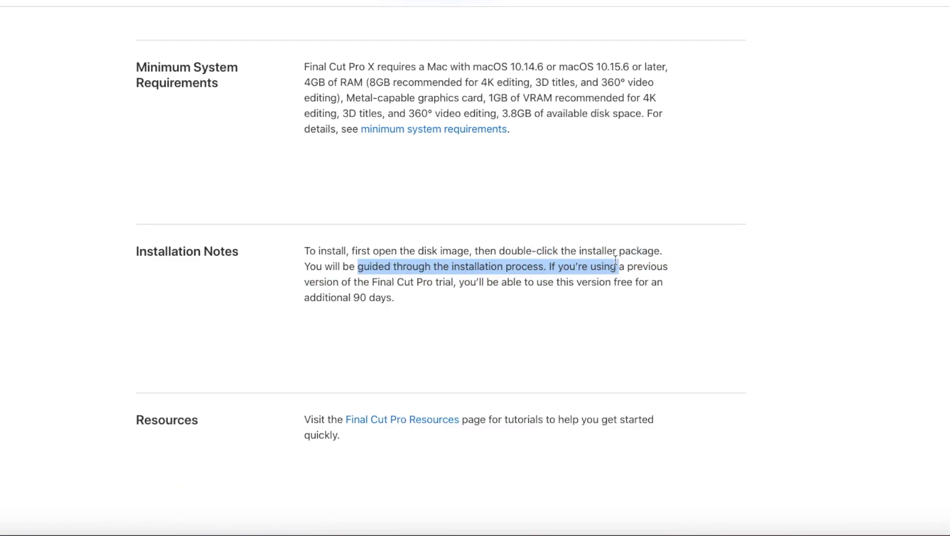
click(633, 272)
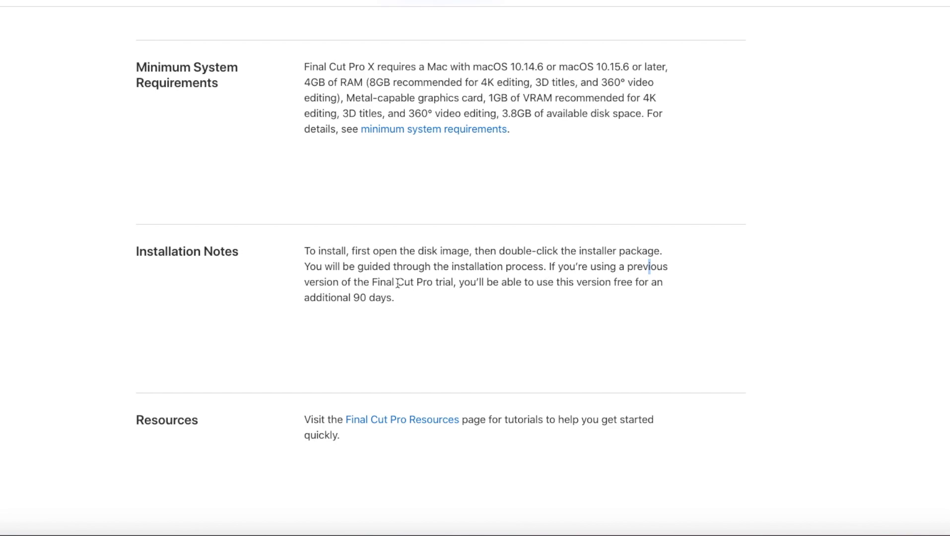
drag(405, 282, 531, 281)
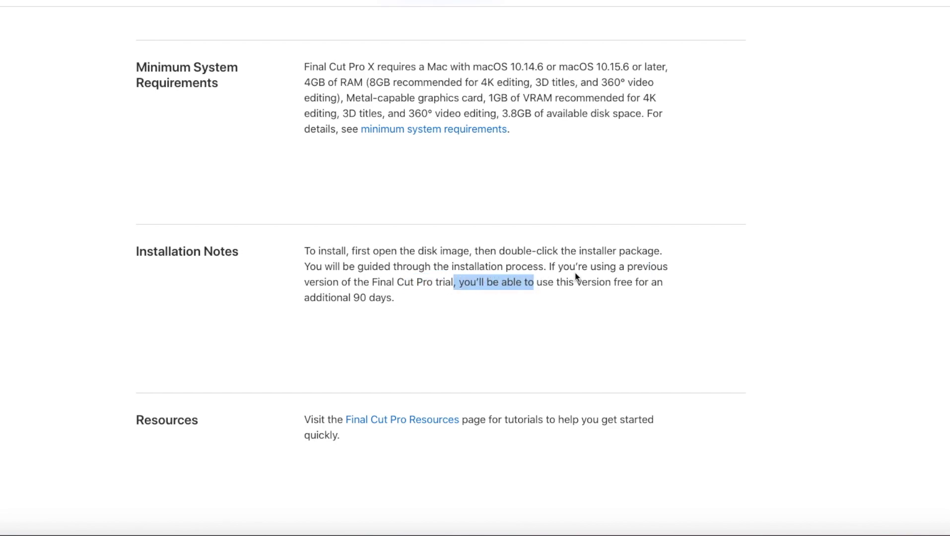
click(612, 282)
drag(635, 282, 656, 282)
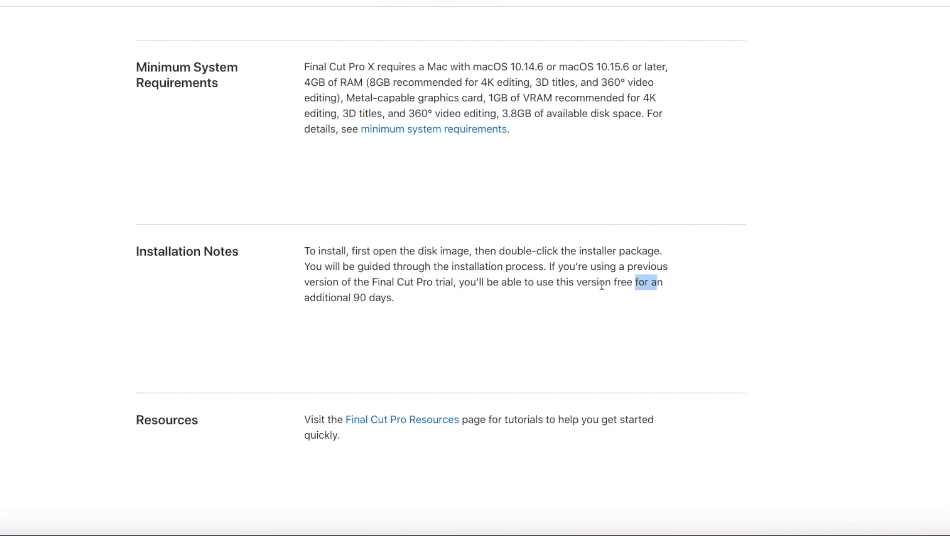
drag(350, 297, 385, 297)
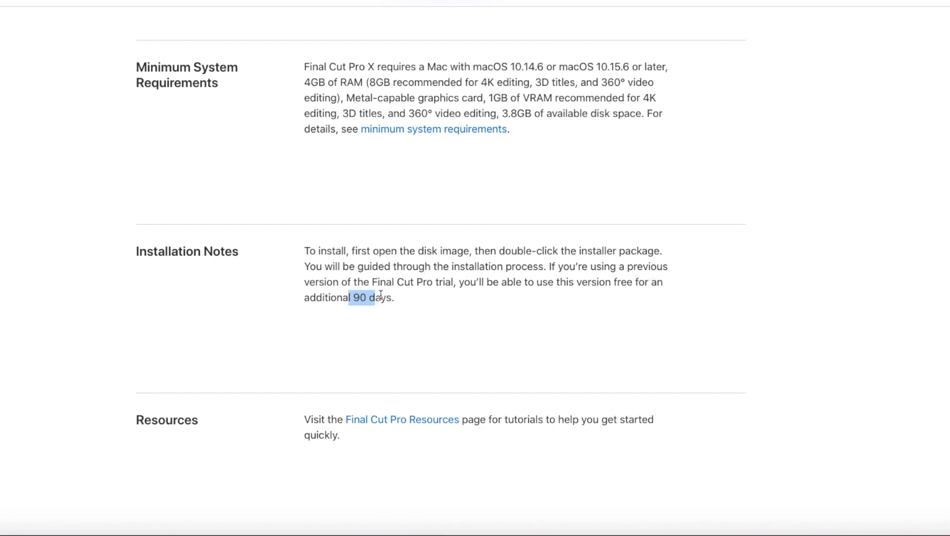
click(380, 297)
mouse_move(394, 298)
mouse_down()
mouse_move(314, 263)
mouse_move(303, 245)
mouse_move(325, 281)
mouse_move(387, 294)
mouse_up()
click(371, 322)
scroll(289, 193, down, 5)
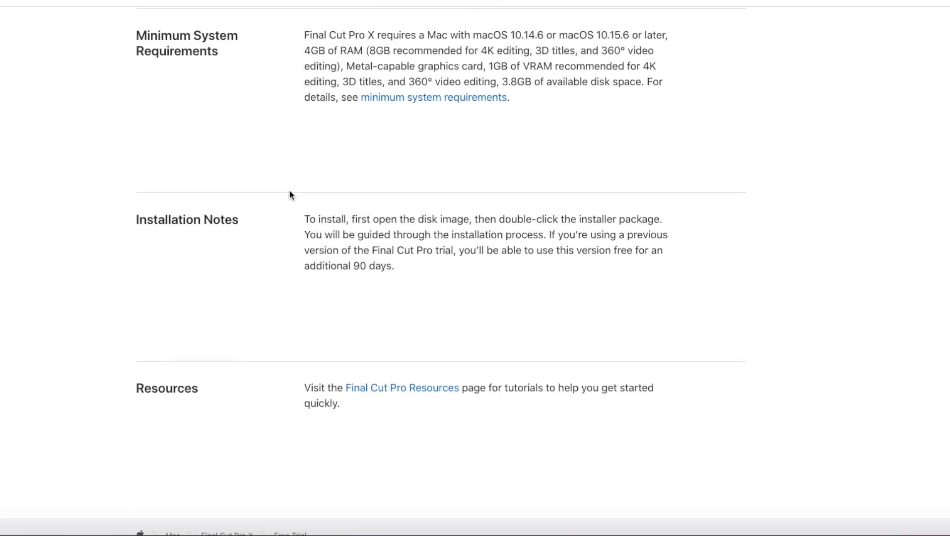
drag(305, 276, 600, 295)
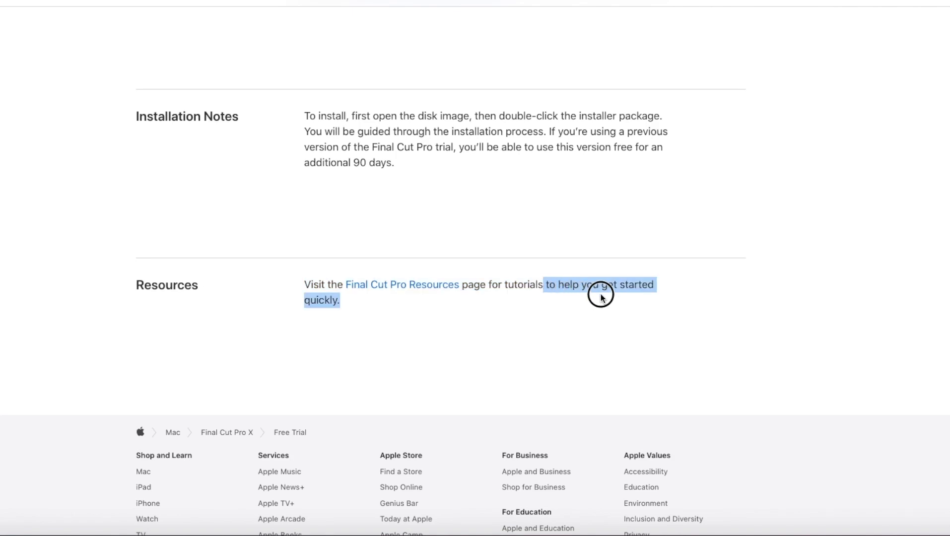
click(583, 299)
scroll(440, 119, up, 10)
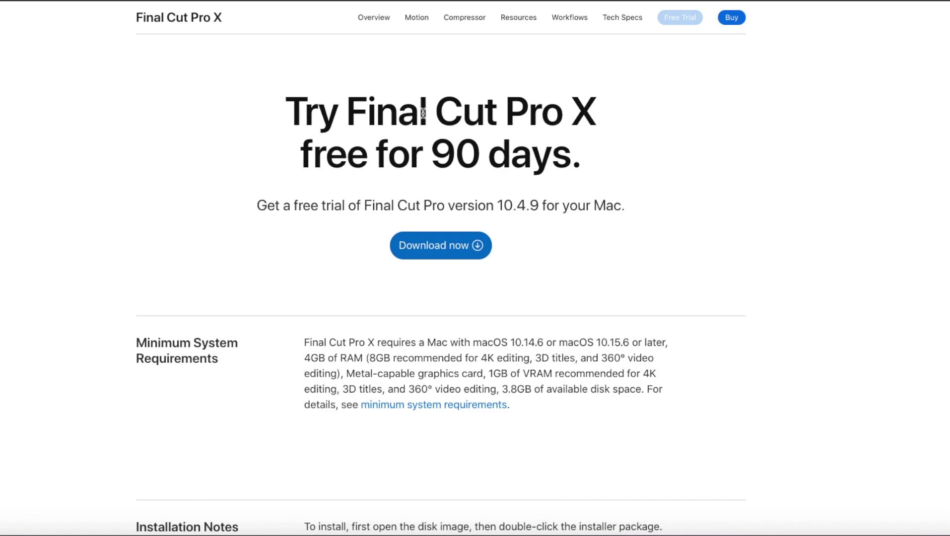
Step: Start the FinalCutProXTrial.dmg download with the Download now button
click(436, 247)
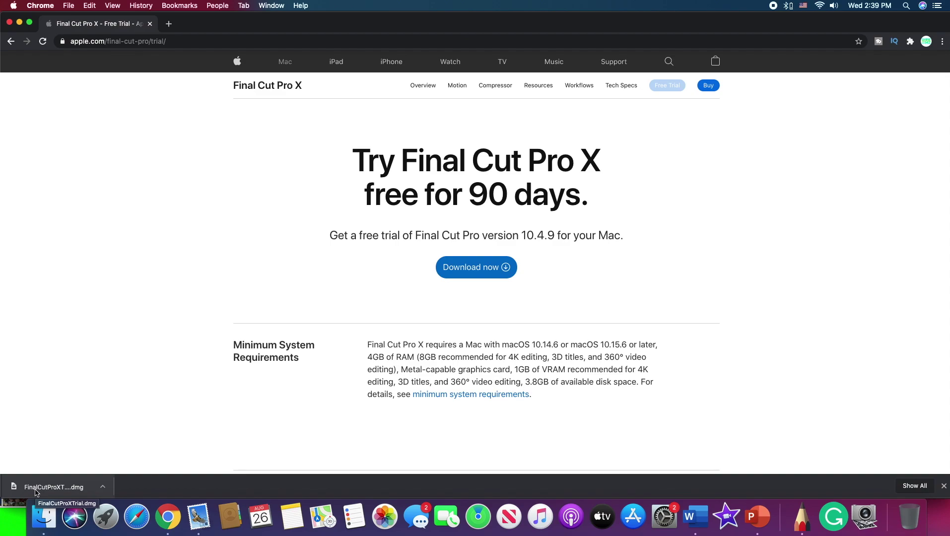
Step: Mount FinalCutProXTrial.dmg from the downloads bar and select FinalCutProXTrial.pkg
click(35, 492)
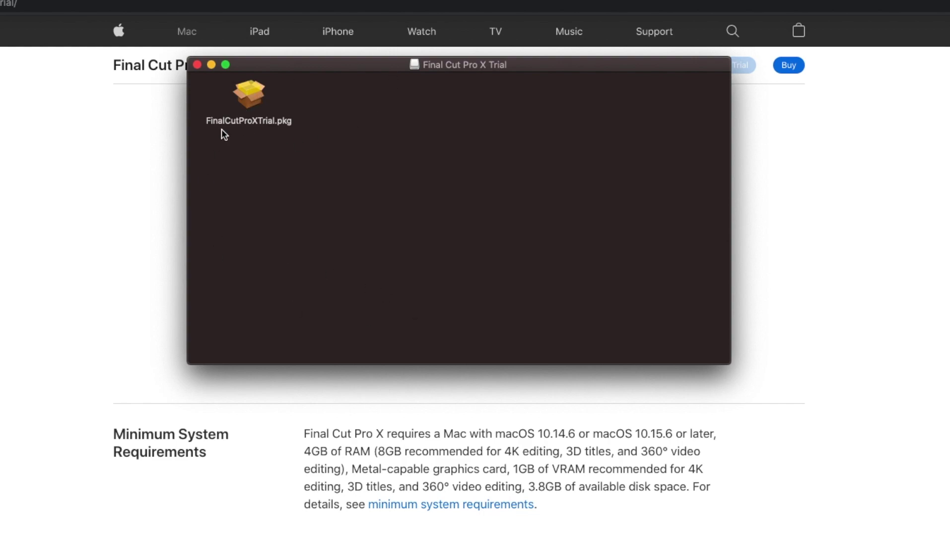
click(247, 102)
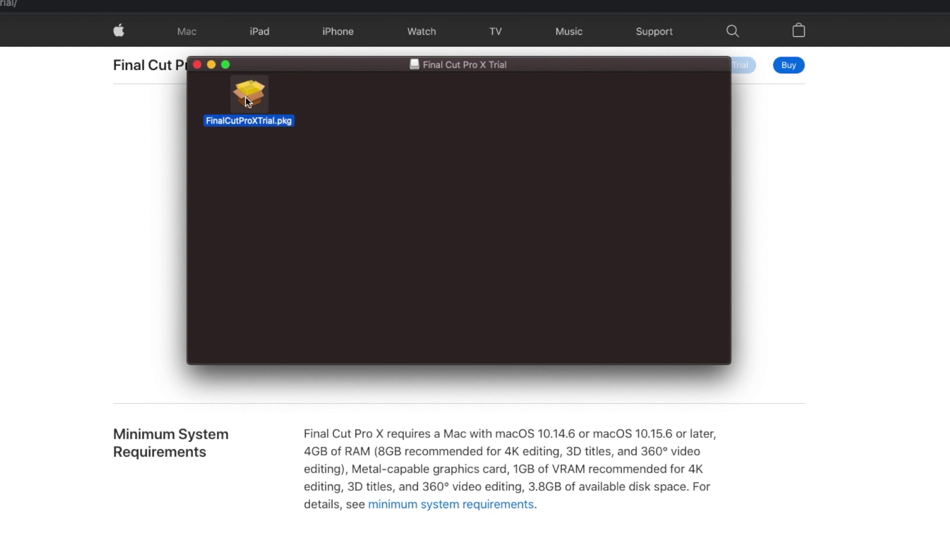
Step: Run FinalCutProXTrial.pkg, agree to the licence, and start the 3.56 GB install on Macintosh HD
double_click(247, 101)
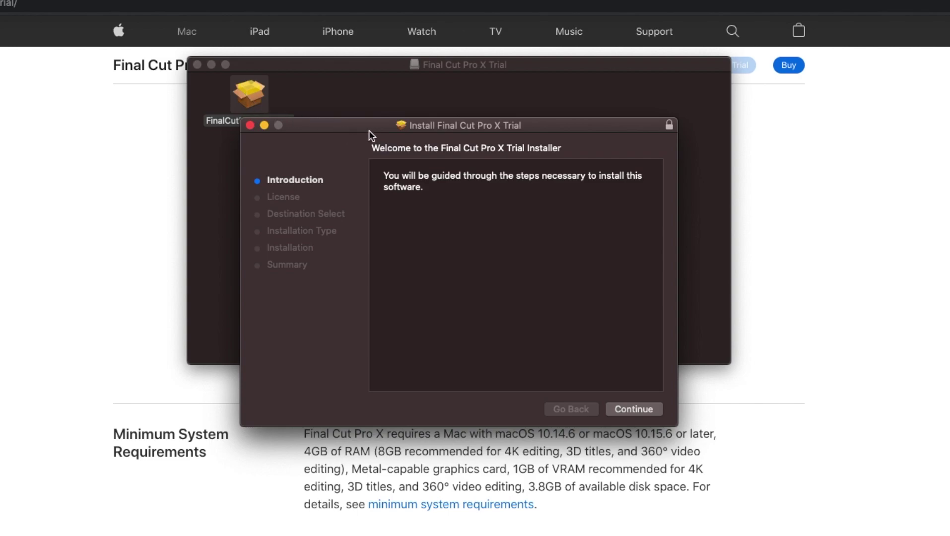
mouse_move(375, 131)
mouse_down()
mouse_move(445, 119)
mouse_move(377, 124)
mouse_up()
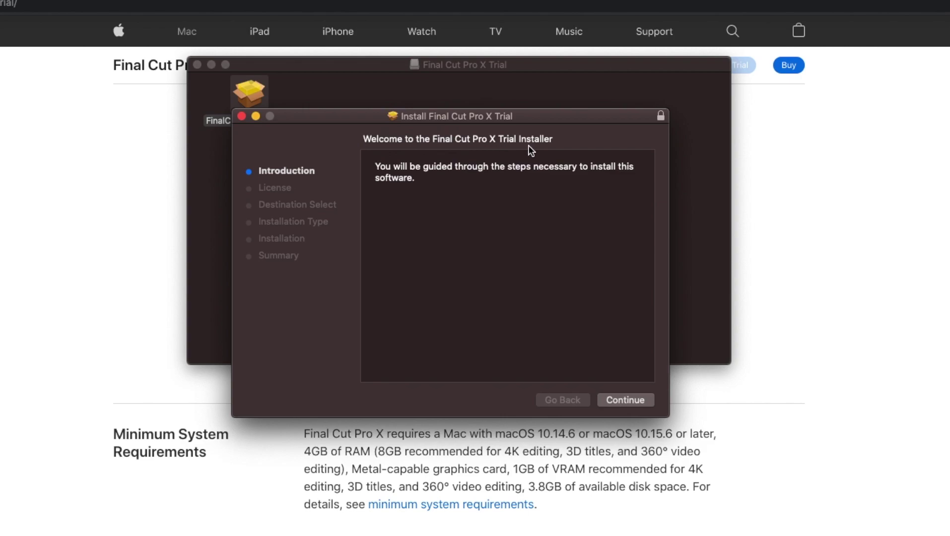
drag(421, 166, 554, 167)
click(553, 166)
click(623, 399)
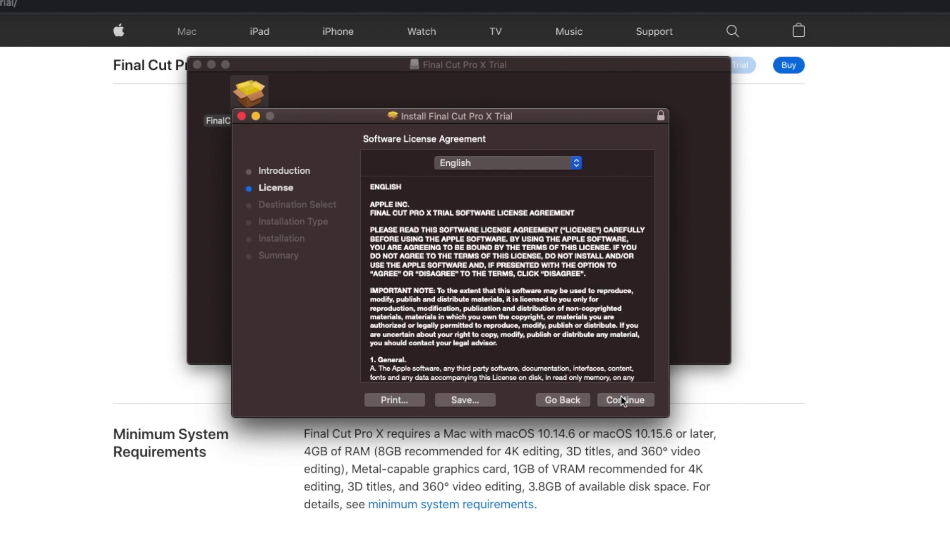
click(622, 397)
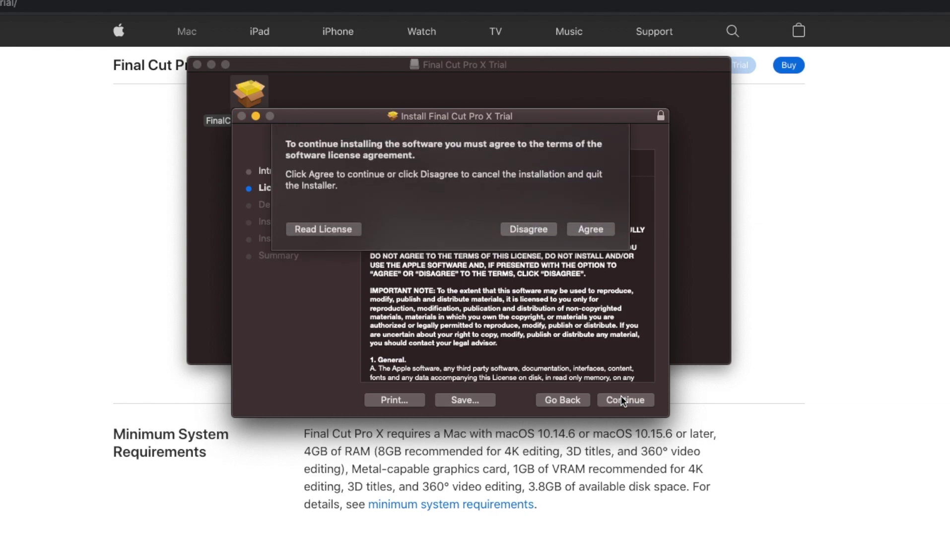
click(591, 230)
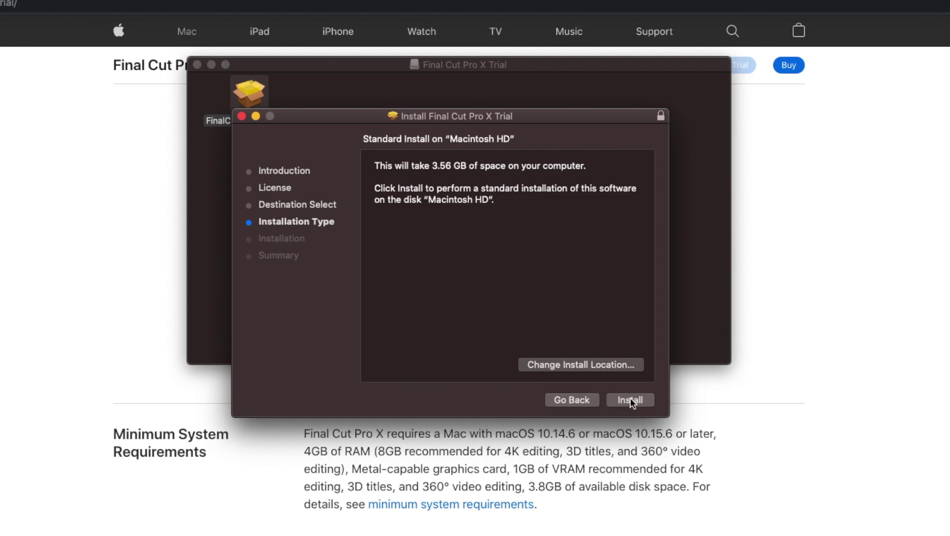
click(630, 398)
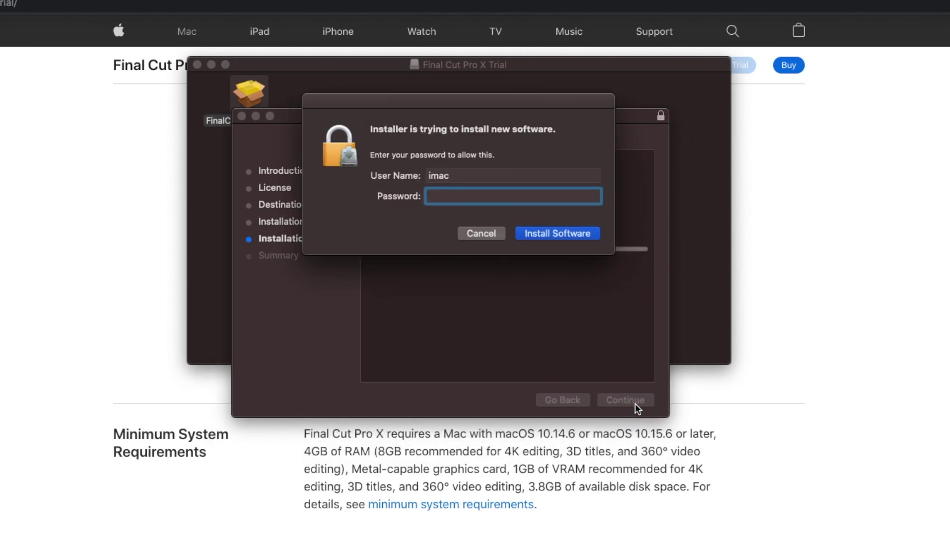
Step: Confirm the account password to authorise the installation
key(Return)
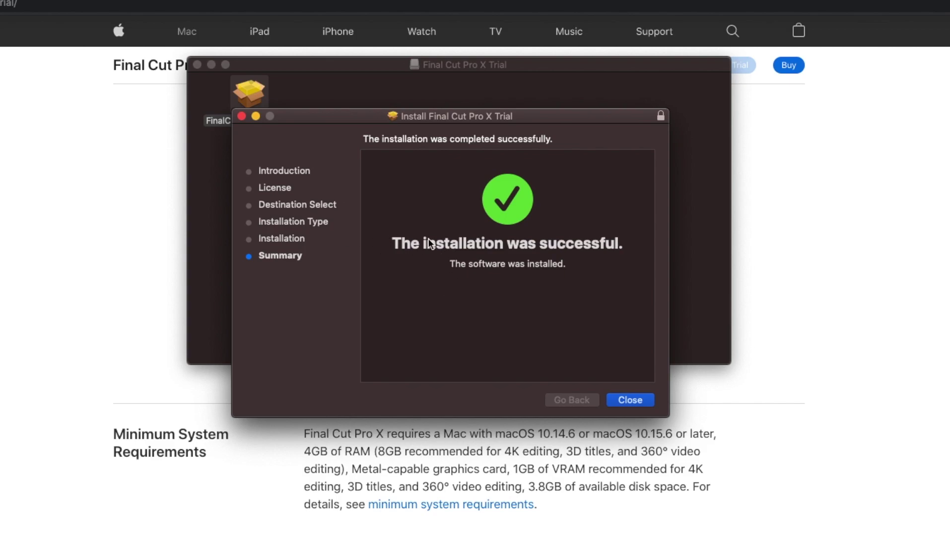
Step: Close the Installer, keep the installer package, and close the disk image window
click(620, 403)
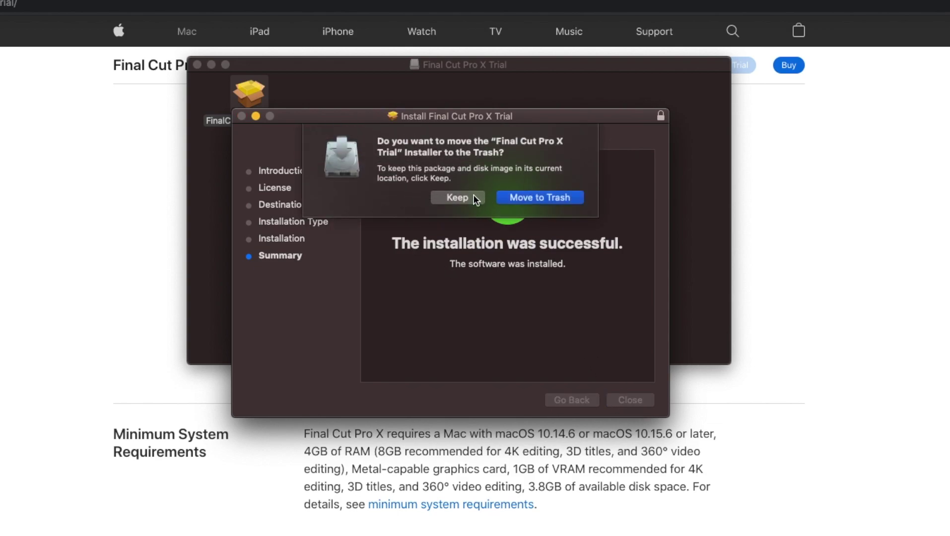
click(458, 197)
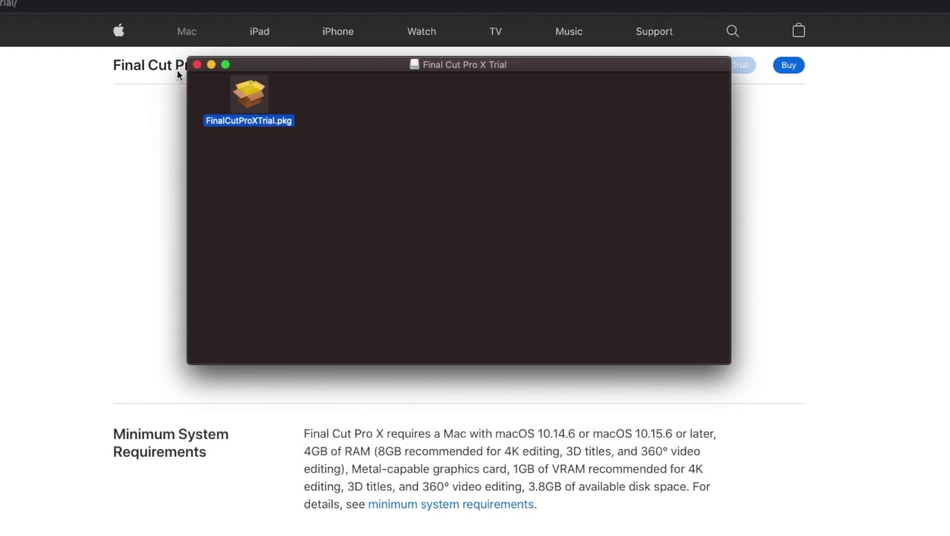
click(197, 65)
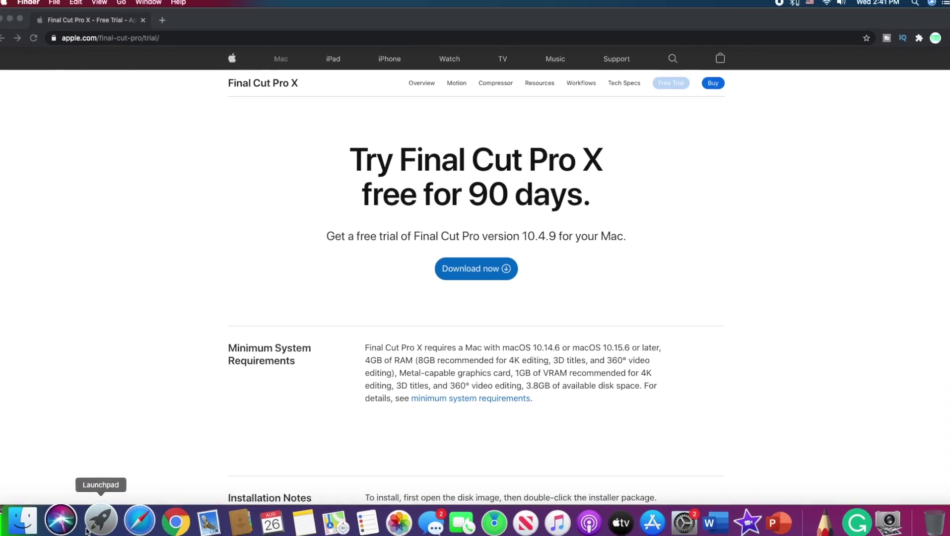
Step: Show Launchpad's second page and move the Final Cut Pro Trial app to another slot
click(97, 524)
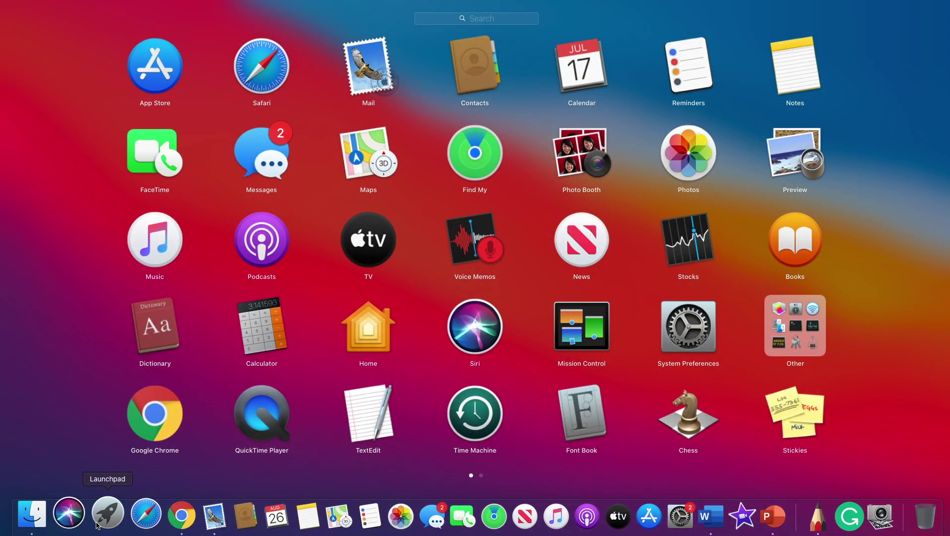
scroll(155, 226, right, 3)
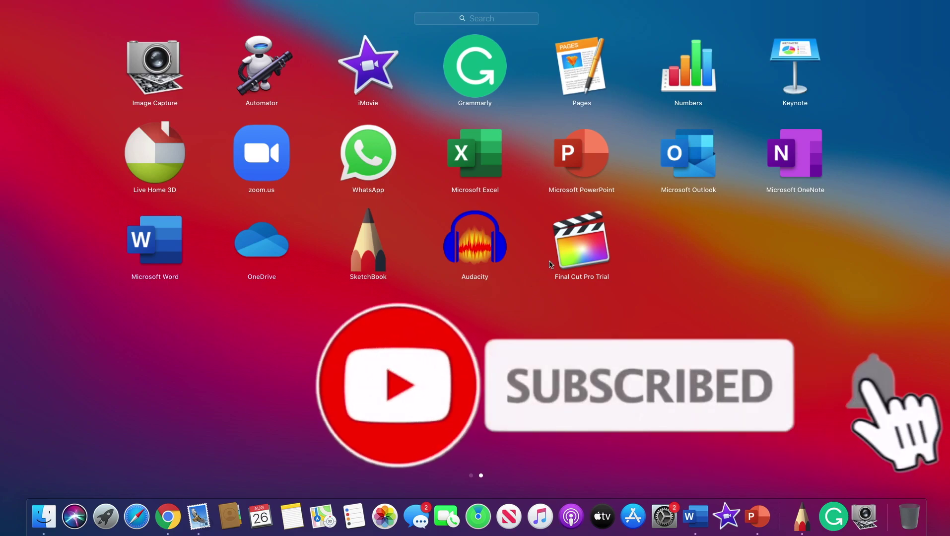
click(581, 241)
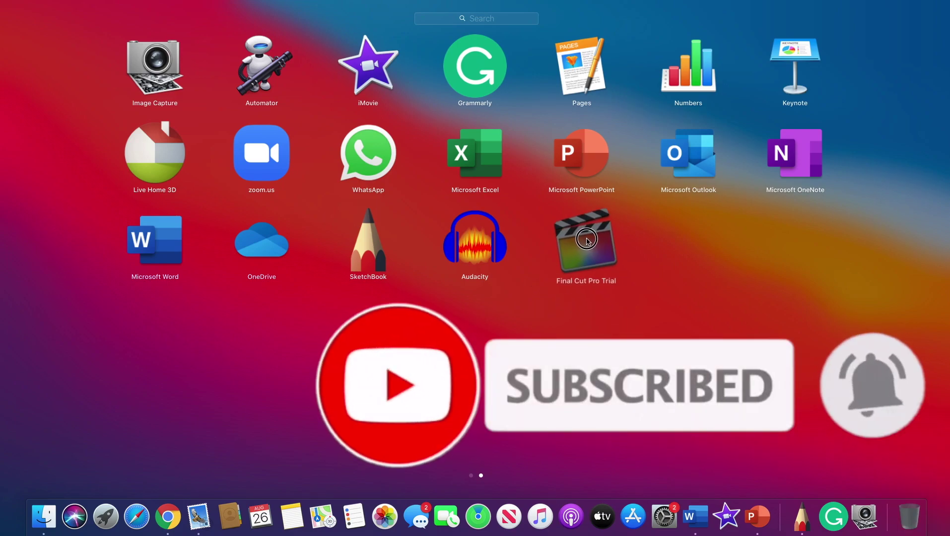
drag(585, 240, 654, 243)
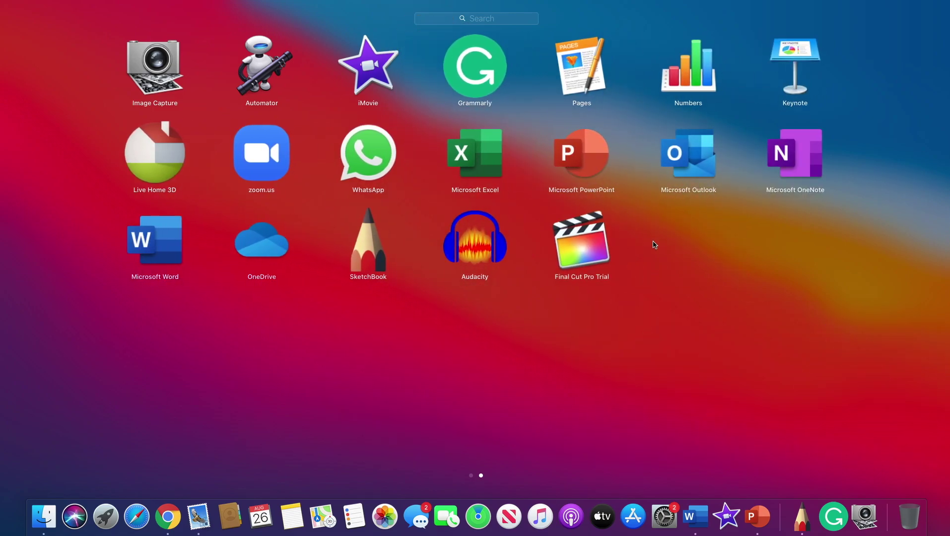
Step: Launch Final Cut Pro Trial from Launchpad
click(603, 253)
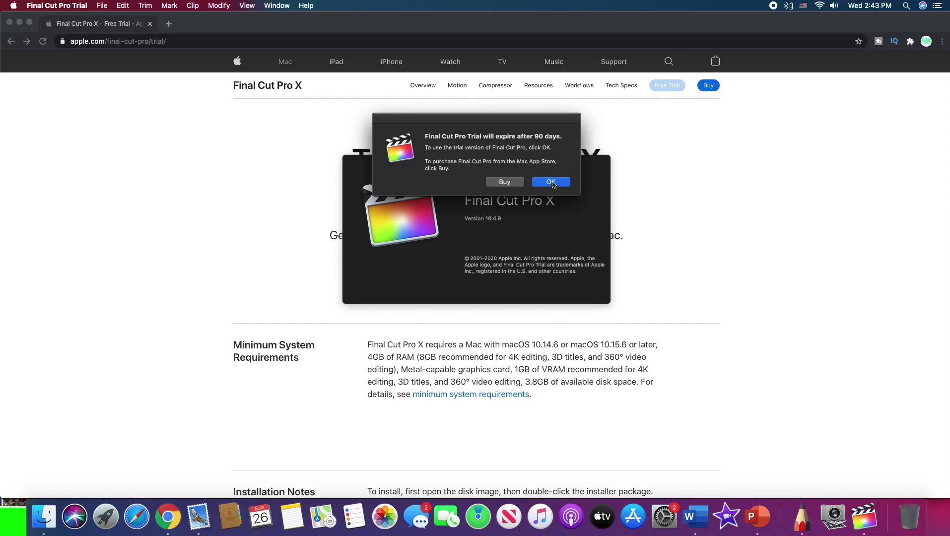
Step: Accept the 90-day trial and continue past What's New to the Untitled library
click(694, 199)
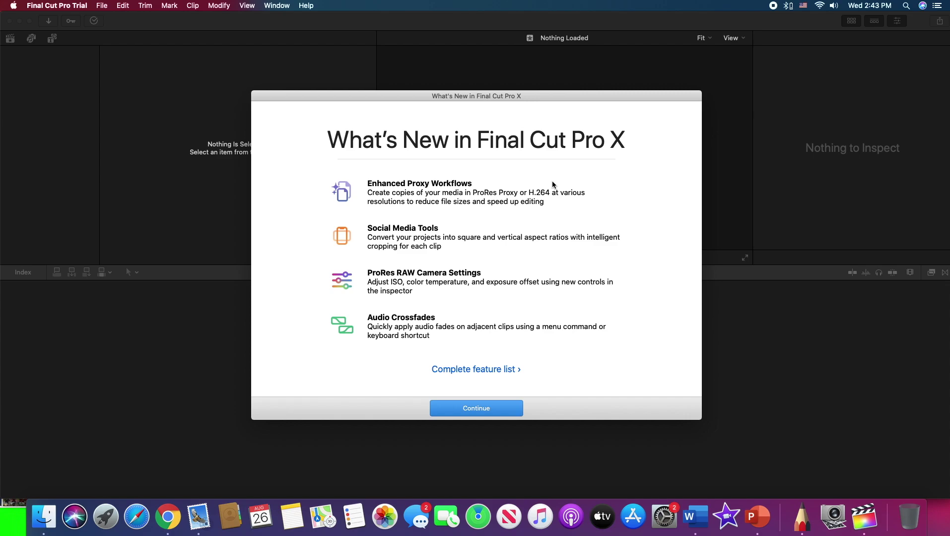
click(451, 181)
click(410, 227)
drag(379, 270, 467, 273)
click(454, 408)
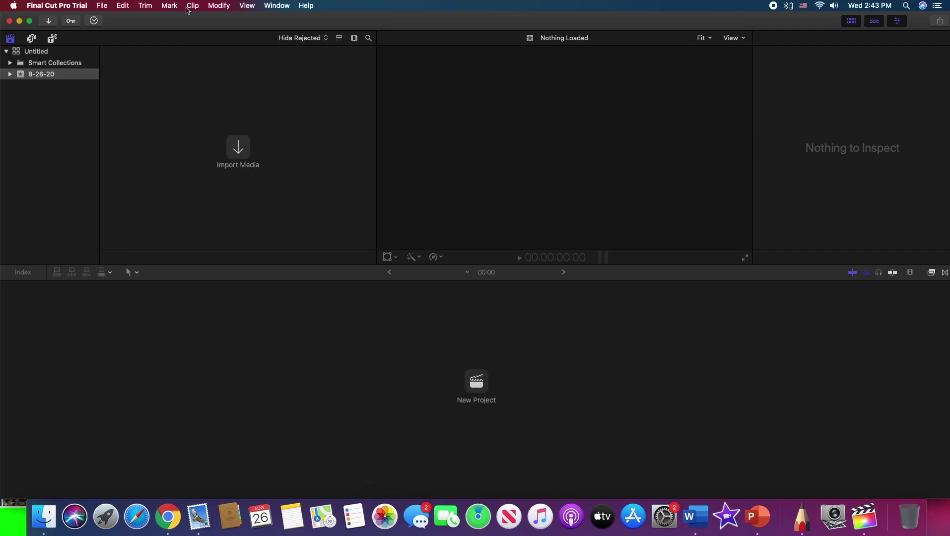
Step: Create a new project named 'First ever final cut pro x trial project' in event 8-26-20
click(471, 386)
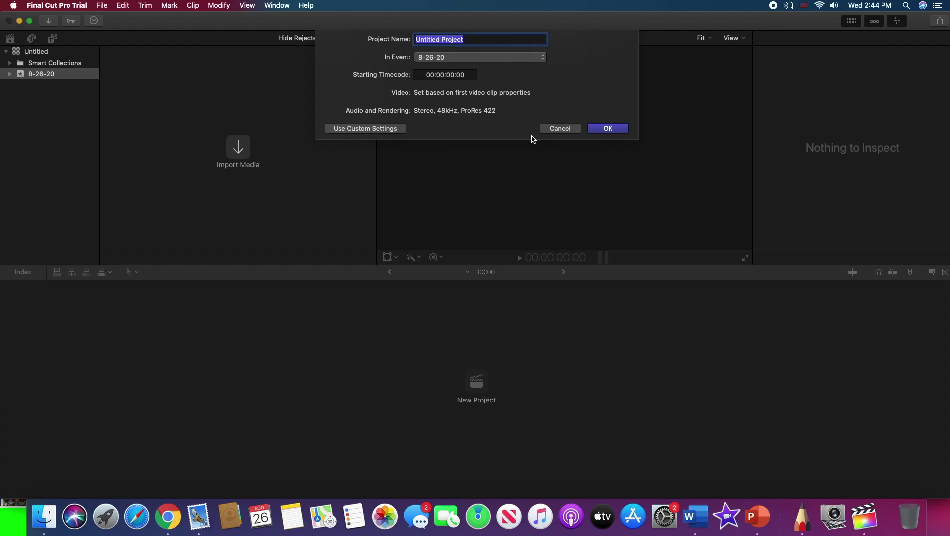
text(First ever final cut pro )
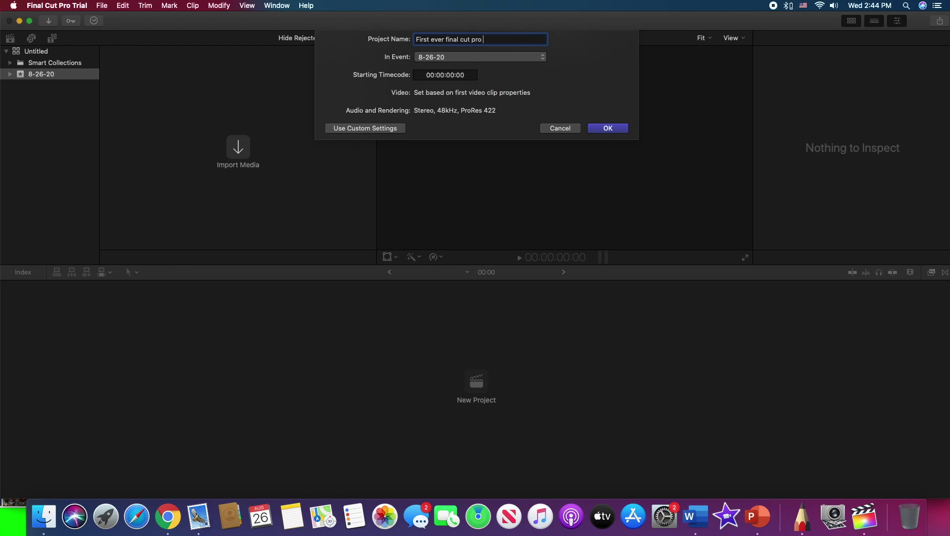
text(x trial project)
key(Return)
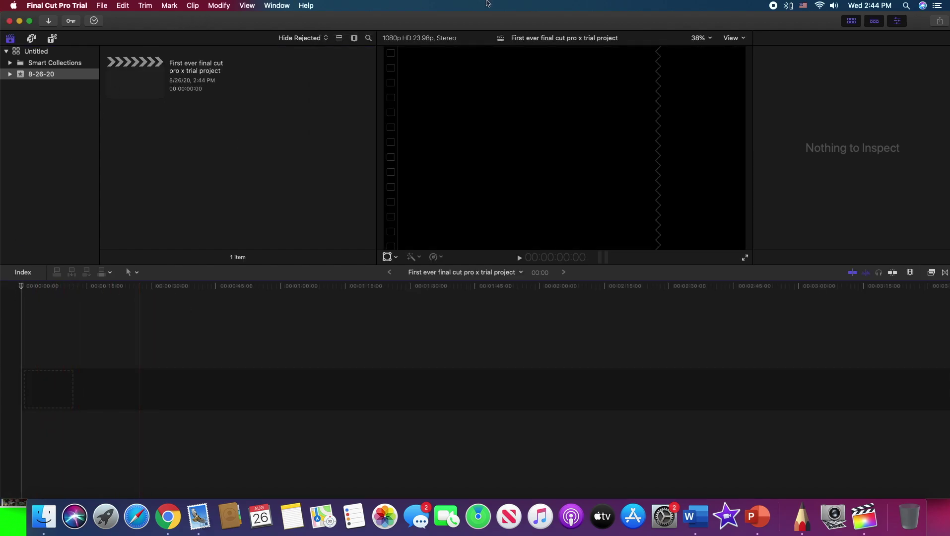
drag(517, 31, 515, 31)
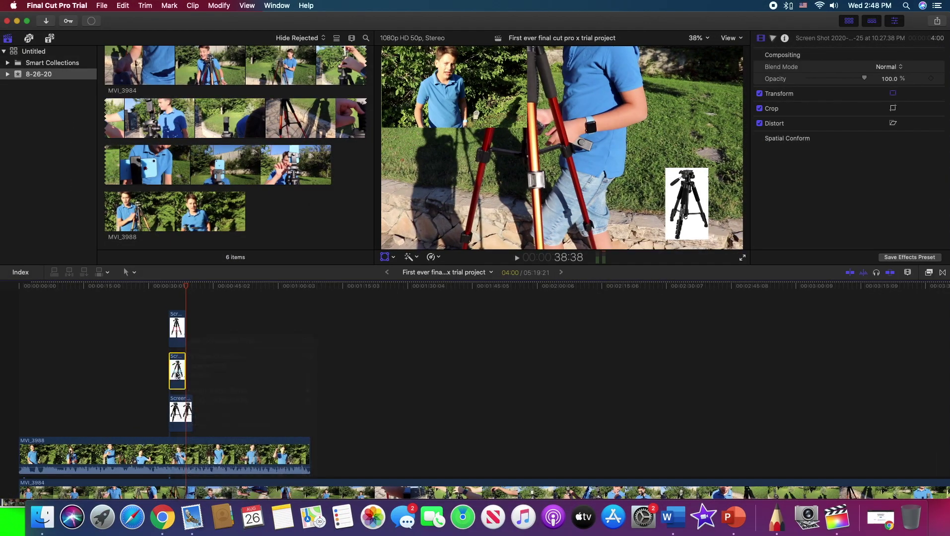
scroll(173, 375, right, 1)
click(170, 375)
drag(171, 375, 166, 376)
scroll(166, 367, down, 2)
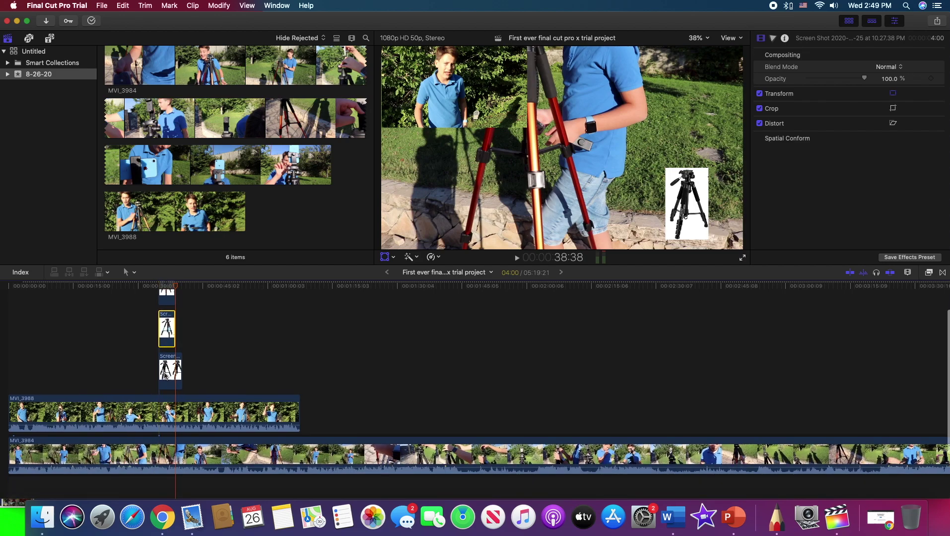
click(170, 328)
right_click(169, 328)
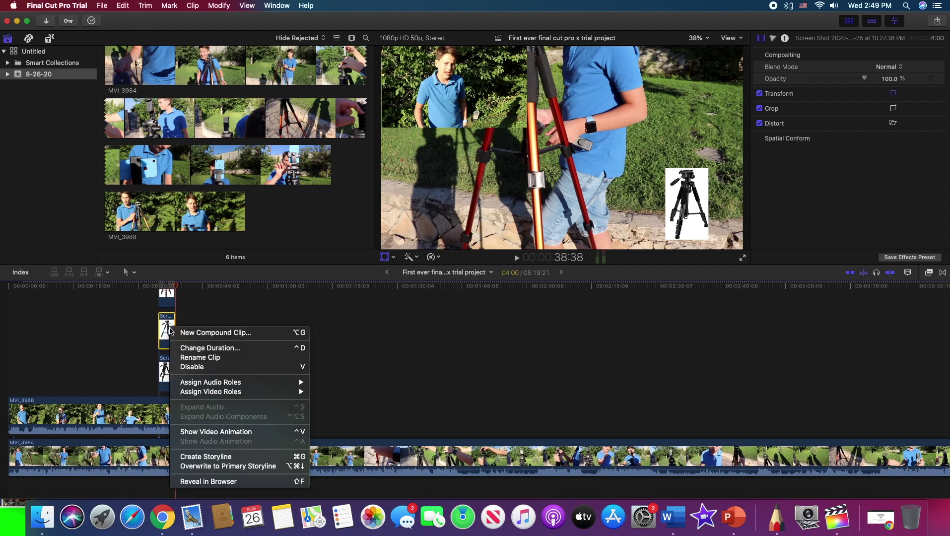
click(166, 330)
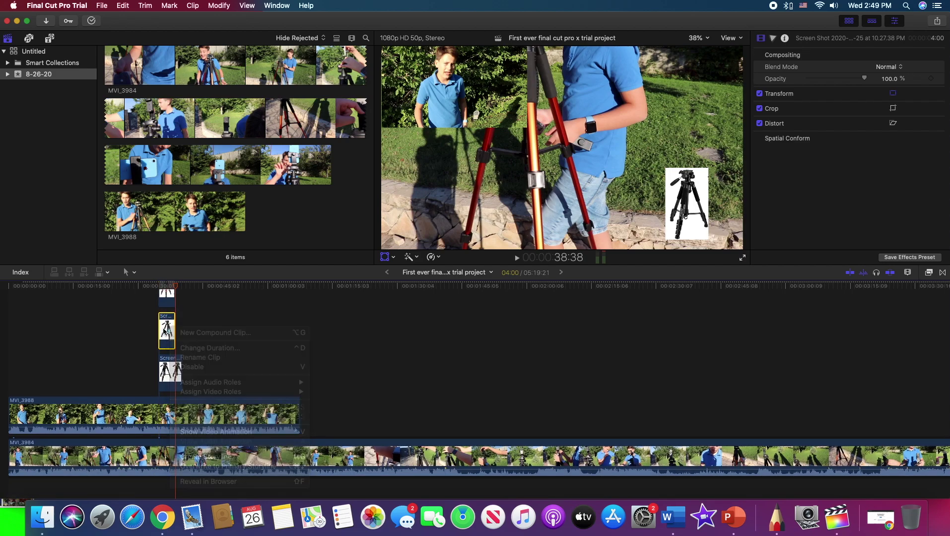
drag(166, 330, 172, 330)
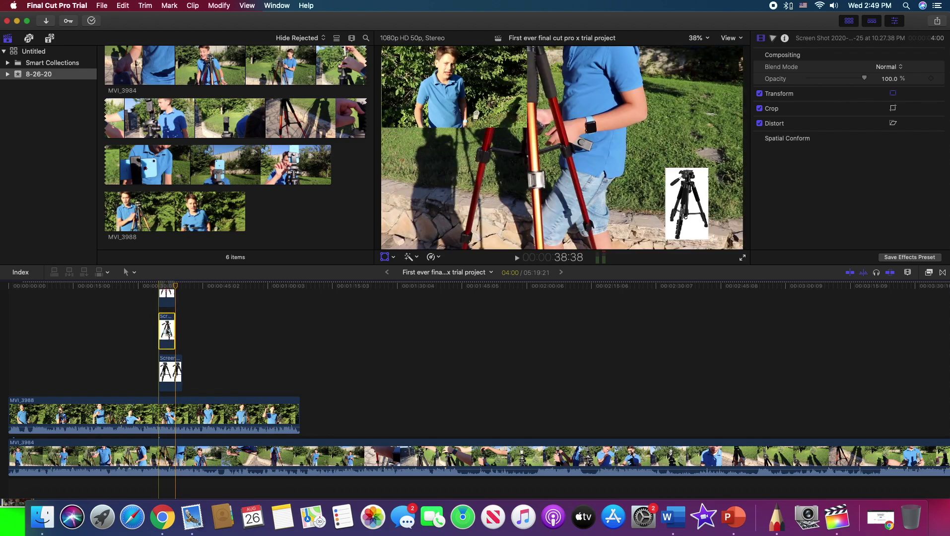
click(170, 329)
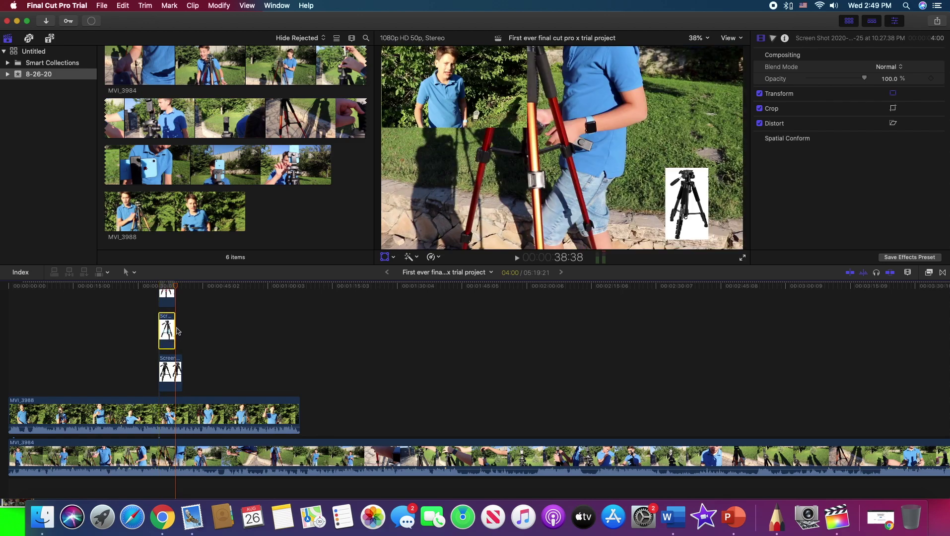
click(176, 329)
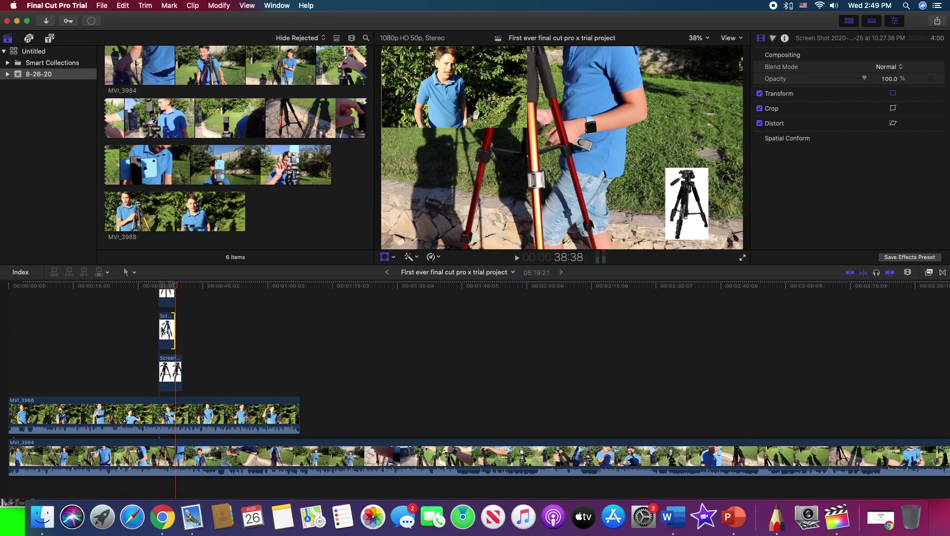
click(159, 326)
click(167, 318)
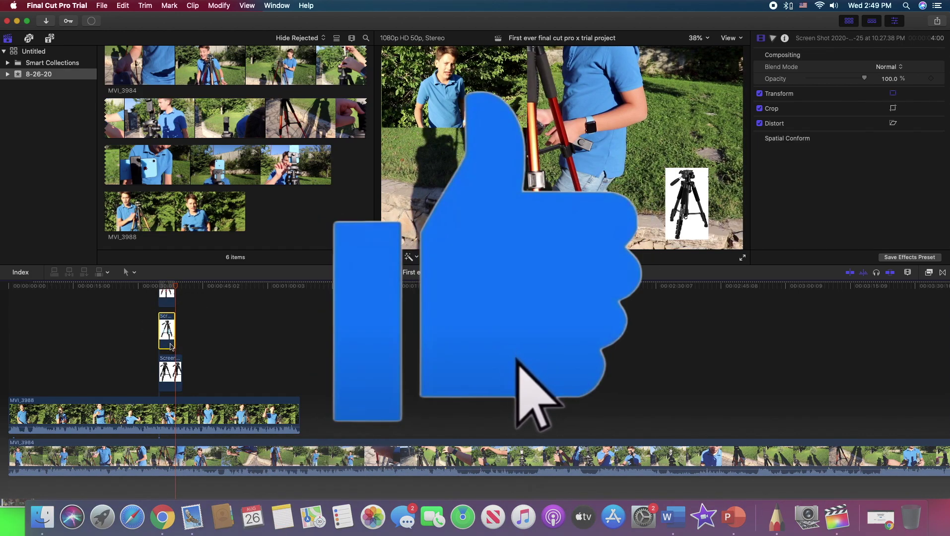
drag(173, 350, 173, 338)
click(169, 298)
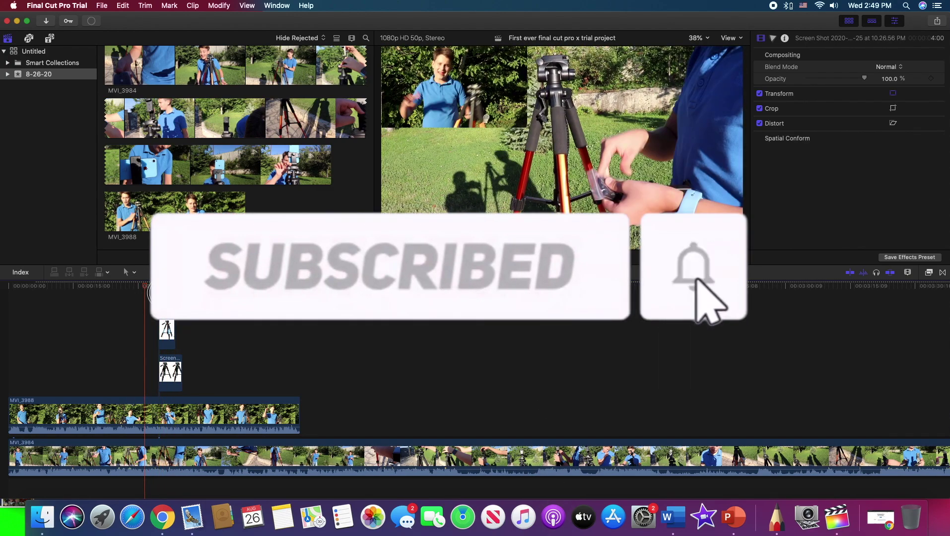
click(173, 375)
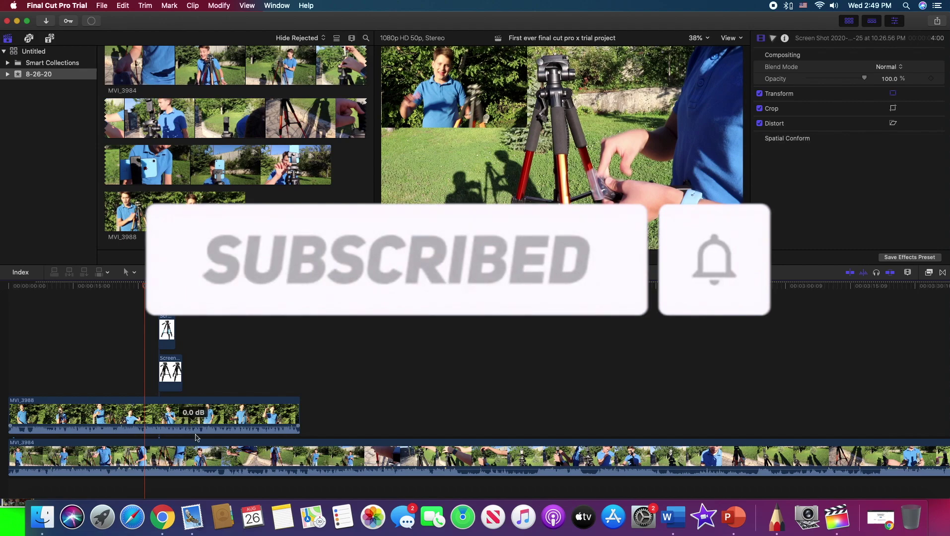
click(167, 325)
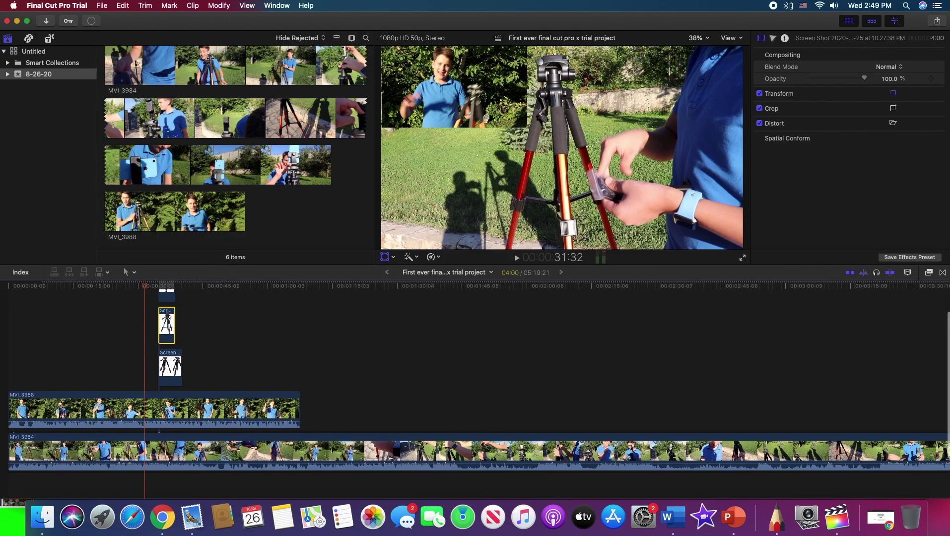